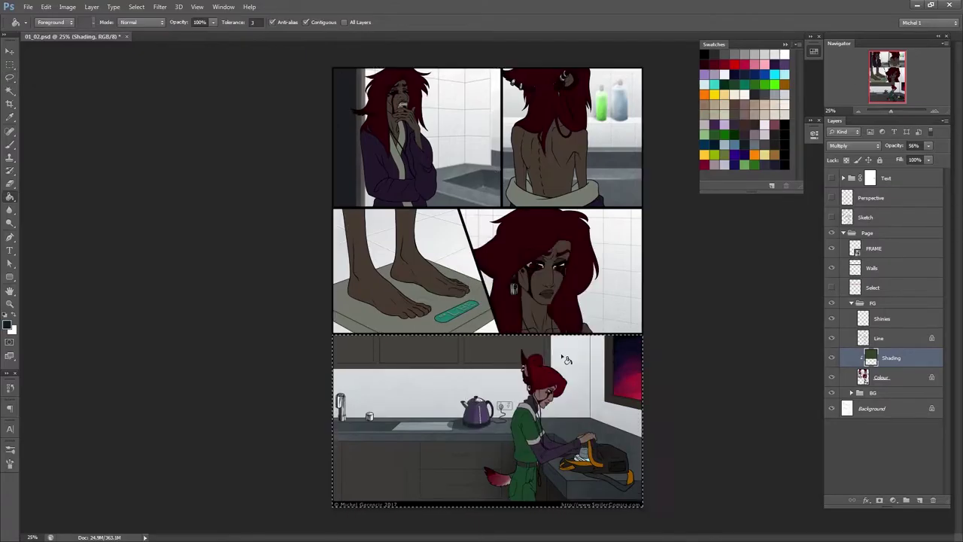
- Add a black layer mask to the Shading layer and ready the Brush tool
key(ctrl+shift+m)
key(ctrl+i)
key(b)
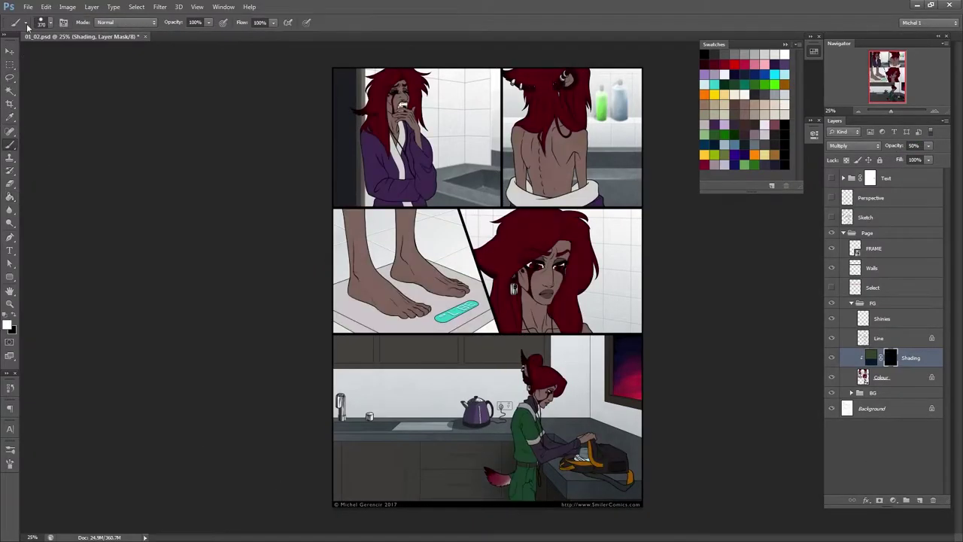
- Set the Shading layer to 70% opacity and paint shadows on the forehead, cheek and nose in the first panel
key(ctrl+plus)
key(ctrl+plus)
key(ctrl+plus)
key(ctrl+plus)
key(ctrl+plus)
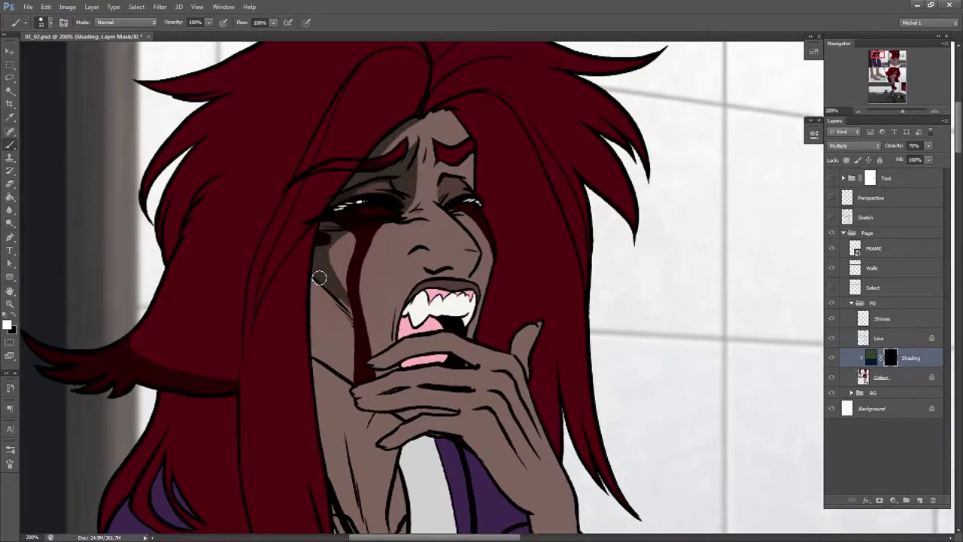
scroll(351, 354, down, 3)
scroll(490, 236, up, 3)
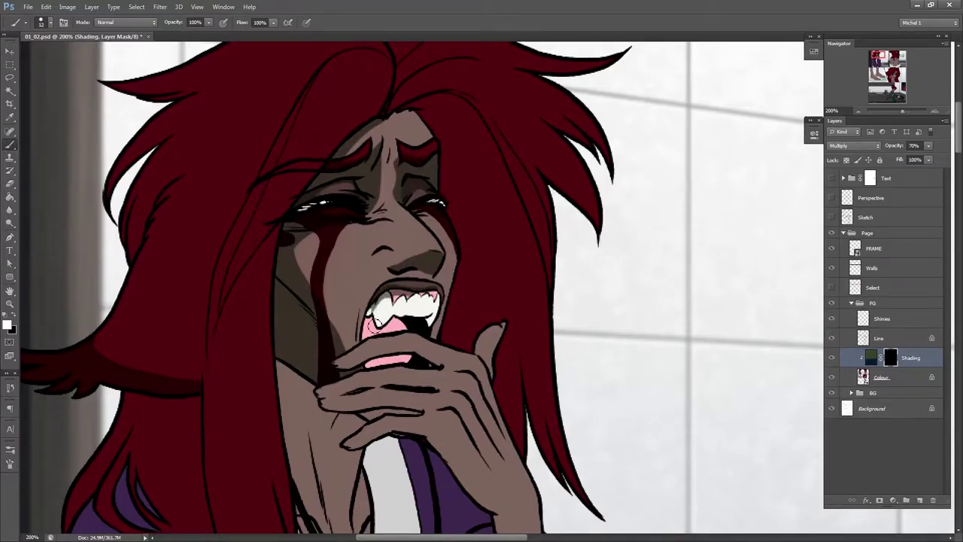
- Paint shadows along the fingers and the back of the raised hand in the first panel
scroll(496, 198, down, 2)
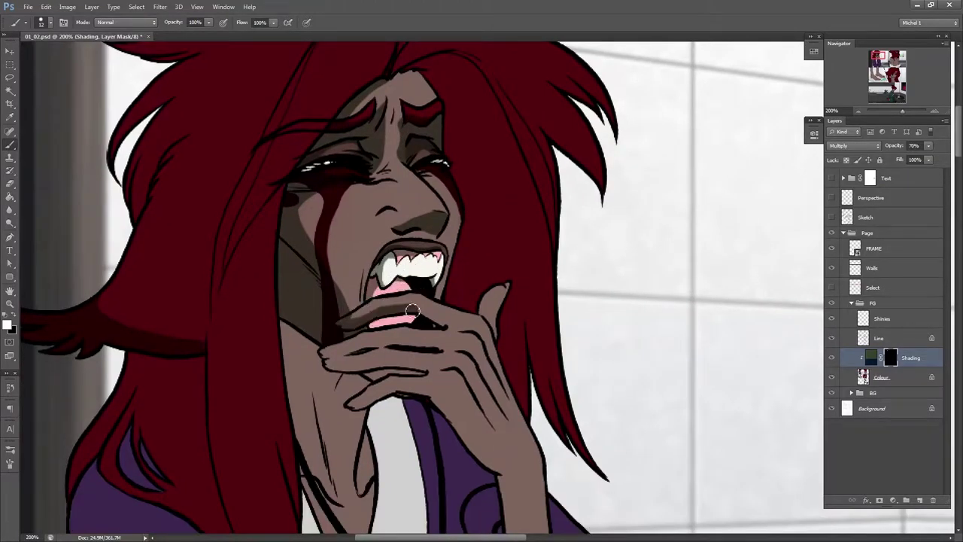
scroll(493, 358, down, 4)
scroll(522, 148, down, 1)
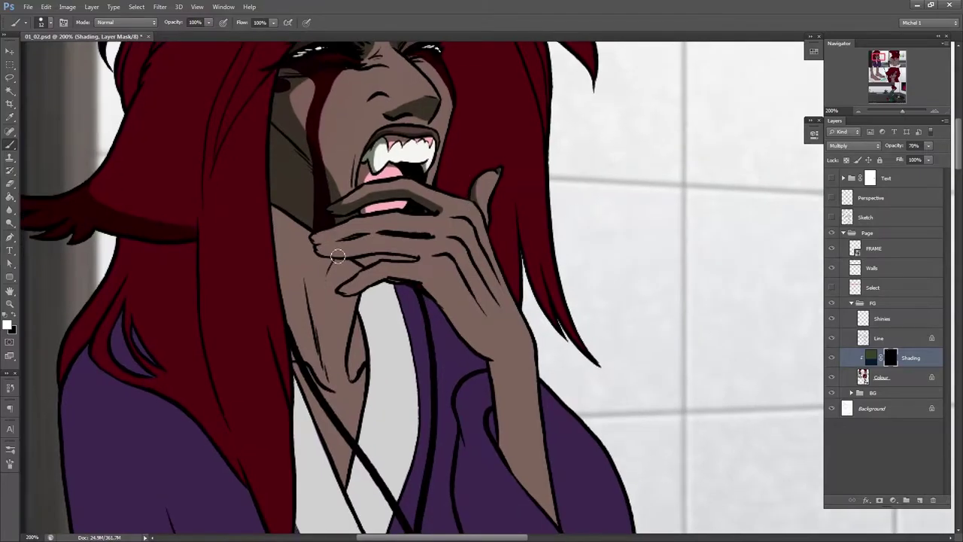
scroll(422, 302, down, 6)
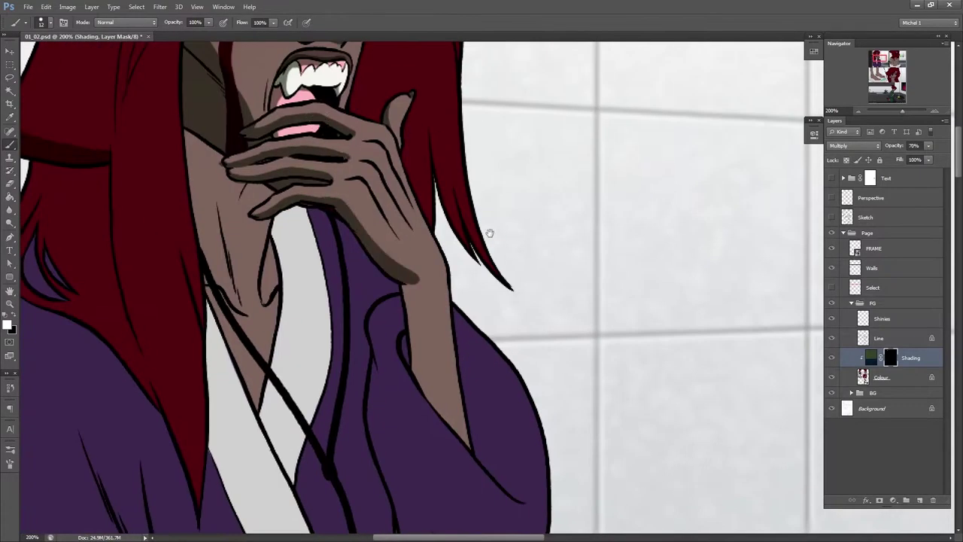
- Paint shadows over the neck, the raised forearm and the inside of the robe sleeve
drag(412, 230, 434, 323)
scroll(451, 339, down, 4)
drag(370, 259, 327, 204)
mouse_move(315, 146)
mouse_down()
mouse_move(282, 334)
mouse_move(243, 193)
mouse_move(239, 281)
mouse_move(301, 316)
mouse_move(261, 293)
mouse_move(233, 362)
mouse_up()
scroll(243, 193, down, 5)
scroll(508, 391, down, 2)
scroll(218, 339, down, 3)
drag(209, 323, 316, 294)
scroll(237, 183, down, 8)
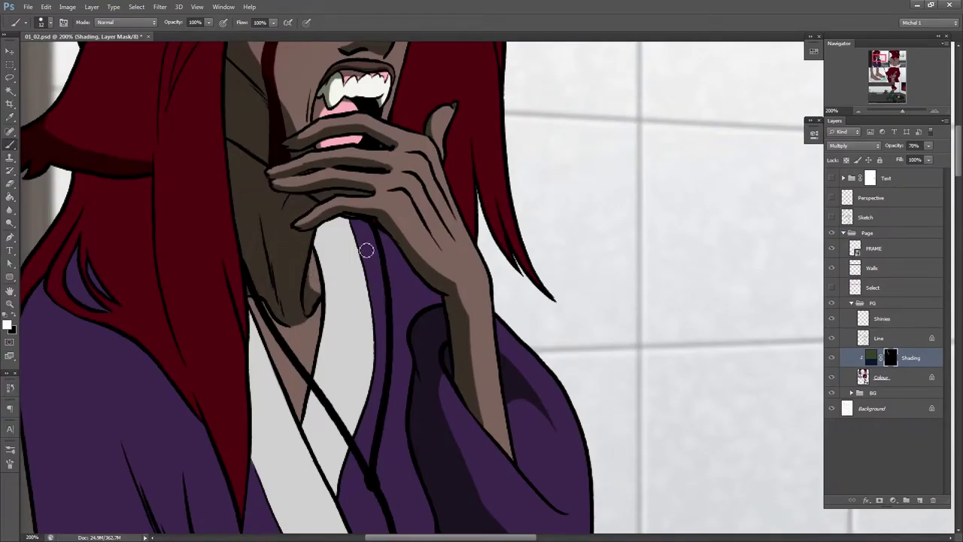
- Shade the shirt collar, the robe front and the folds of the raised sleeve
scroll(339, 241, down, 3)
scroll(298, 303, up, 2)
mouse_move(259, 301)
mouse_down()
mouse_move(248, 215)
mouse_move(286, 391)
mouse_up()
scroll(387, 274, down, 10)
drag(387, 274, 399, 411)
scroll(398, 411, down, 4)
drag(183, 297, 326, 320)
scroll(326, 319, up, 12)
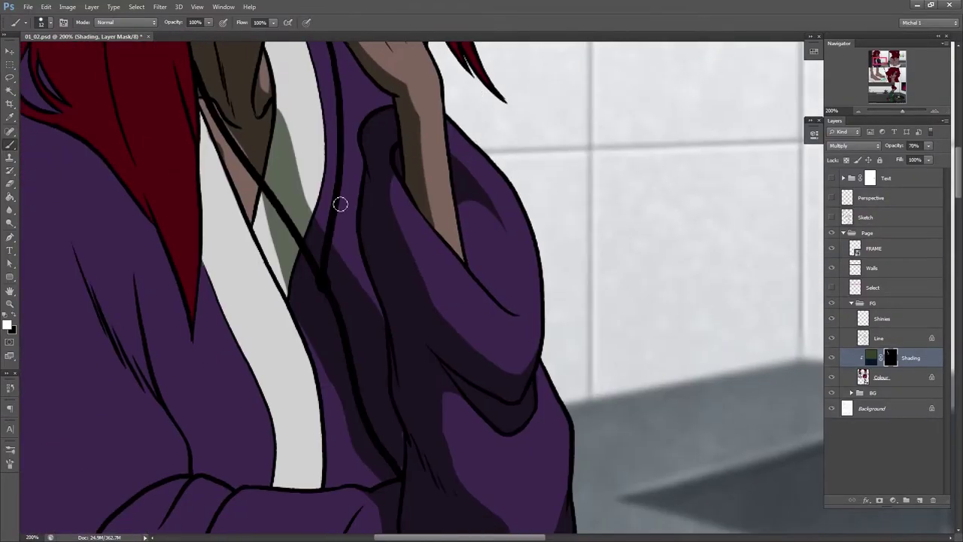
- Shade the lower shirt and the robe around the crossed arm, and outline the elbow's shadow
drag(343, 415, 477, 354)
mouse_move(457, 391)
mouse_down()
mouse_move(304, 305)
mouse_move(383, 406)
mouse_move(450, 423)
mouse_up()
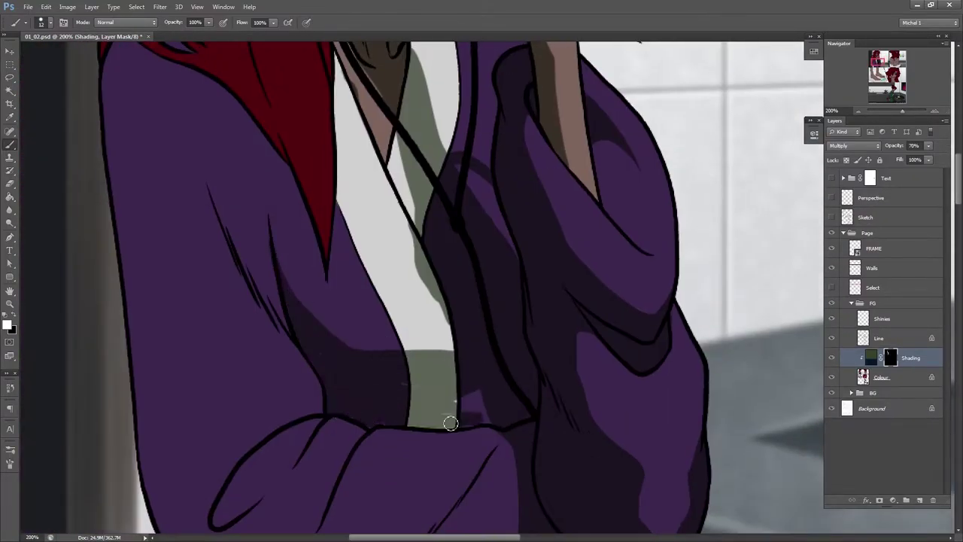
scroll(419, 247, down, 5)
drag(452, 373, 338, 266)
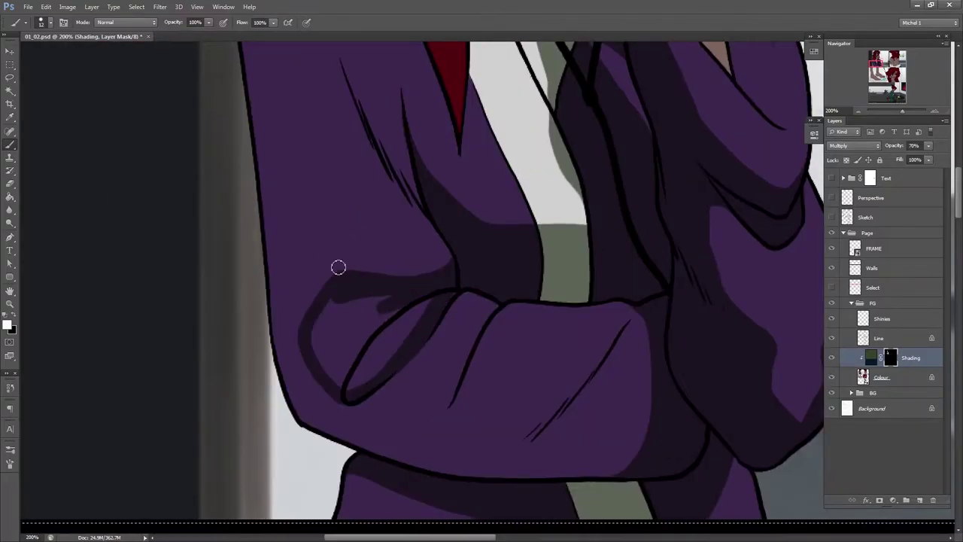
- Fill in the shadows on the crossed arm's sleeve and elbow with a larger brush
scroll(338, 266, up, 5)
scroll(245, 334, down, 5)
right_click(377, 244)
click(527, 327)
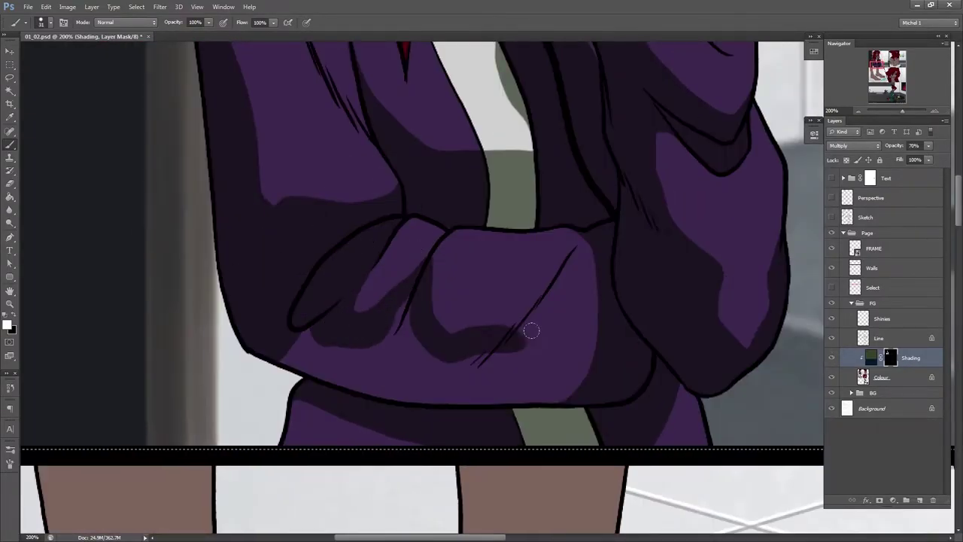
scroll(527, 334, right, 3)
drag(221, 335, 422, 377)
- Paint shadows in the hair beside the face on the raised-hand side, using an 11 px brush
scroll(421, 422, up, 10)
scroll(422, 420, up, 5)
scroll(630, 164, down, 3)
drag(410, 173, 482, 323)
drag(452, 214, 467, 304)
scroll(467, 305, right, 3)
drag(460, 143, 425, 192)
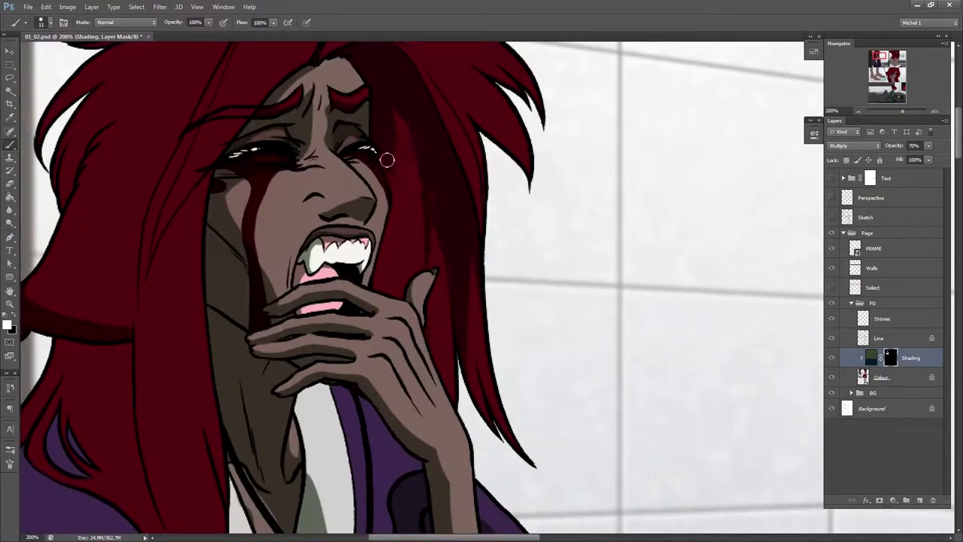
drag(399, 85, 394, 276)
scroll(393, 275, down, 2)
key(b)
scroll(479, 224, up, 6)
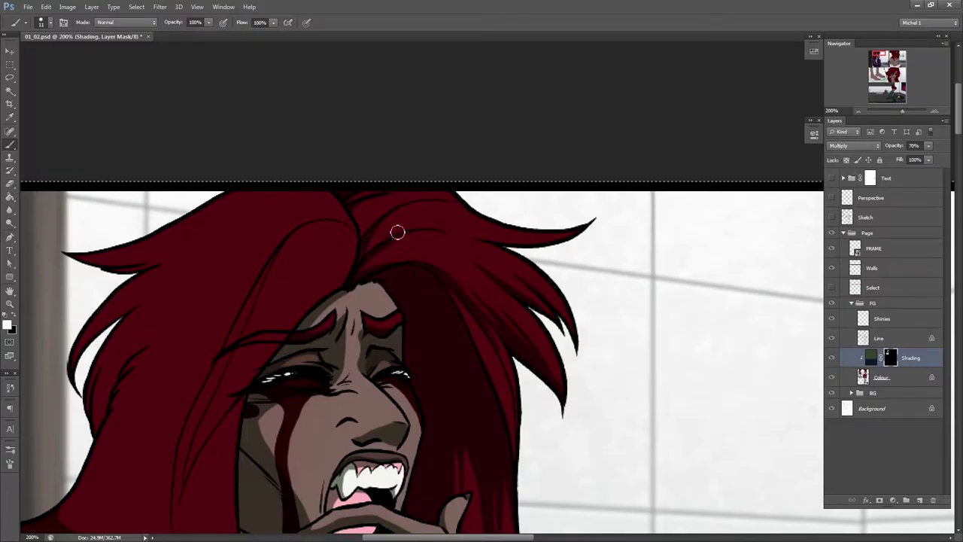
- Shade the crown of the hair, the outer locks and the tufted ear in the first panel
scroll(417, 237, left, 5)
scroll(417, 238, down, 1)
scroll(303, 291, down, 2)
scroll(302, 292, left, 1)
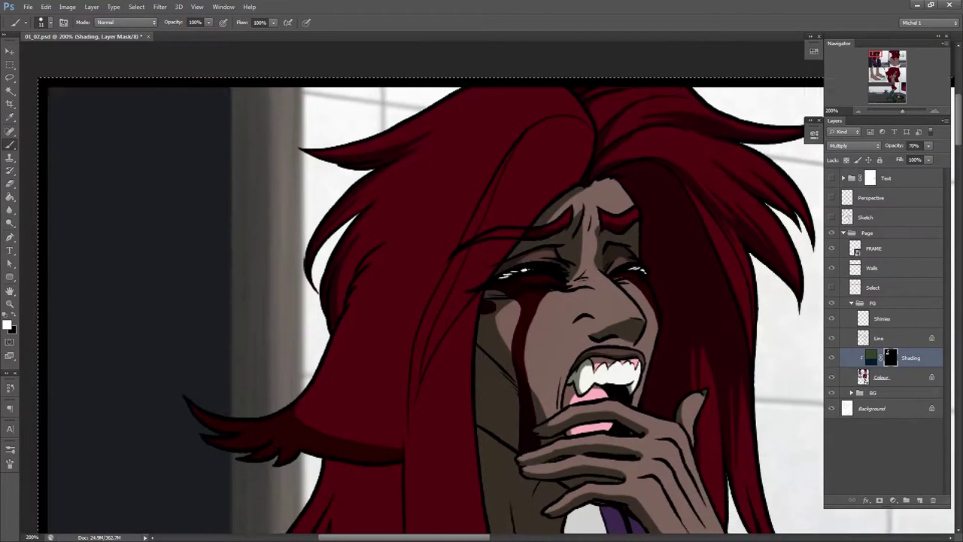
scroll(286, 303, down, 3)
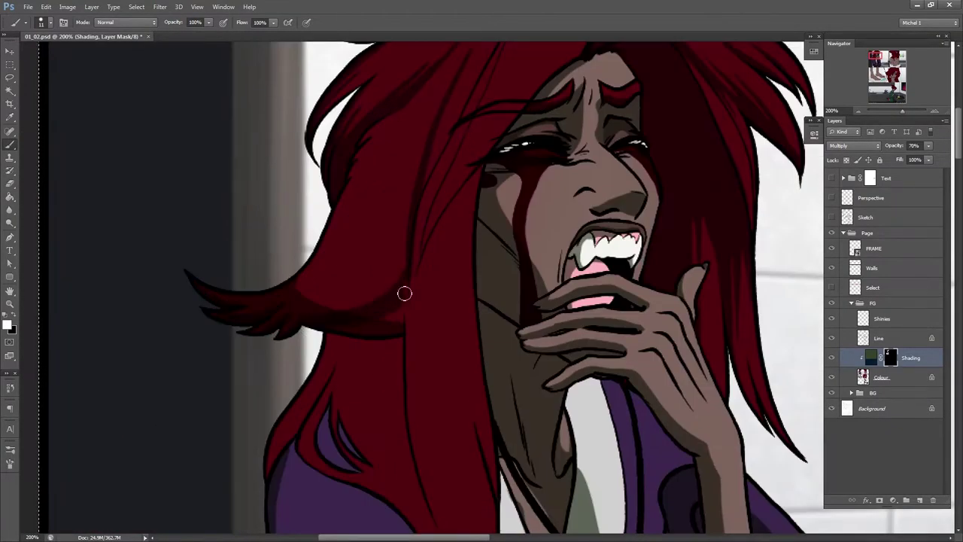
scroll(366, 321, right, 2)
scroll(366, 322, up, 1)
scroll(301, 301, down, 3)
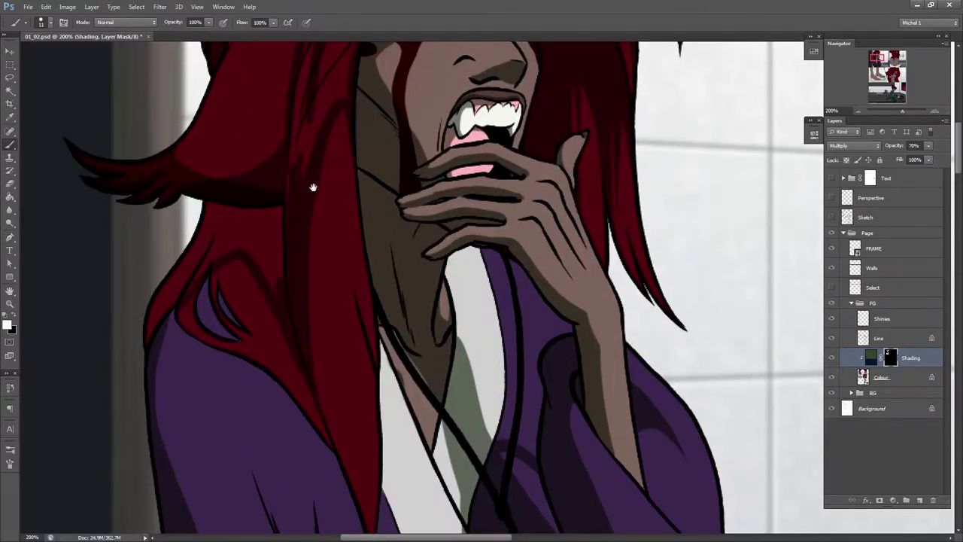
- Shade the long lower hair strands over the shoulder and finish the first panel's shadows
scroll(295, 243, up, 5)
scroll(305, 250, right, 1)
scroll(280, 229, down, 5)
scroll(301, 232, left, 1)
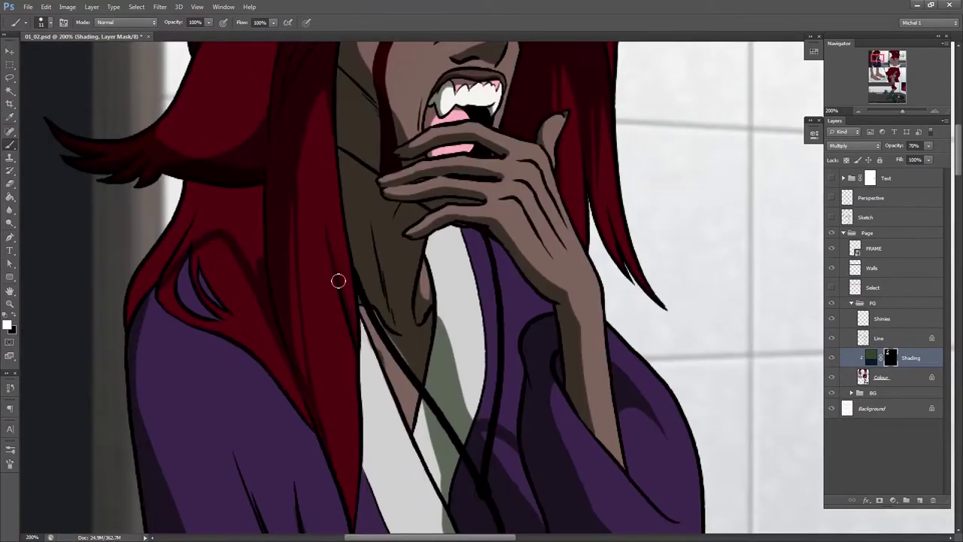
scroll(348, 58, up, 3)
scroll(349, 58, left, 1)
scroll(226, 151, down, 6)
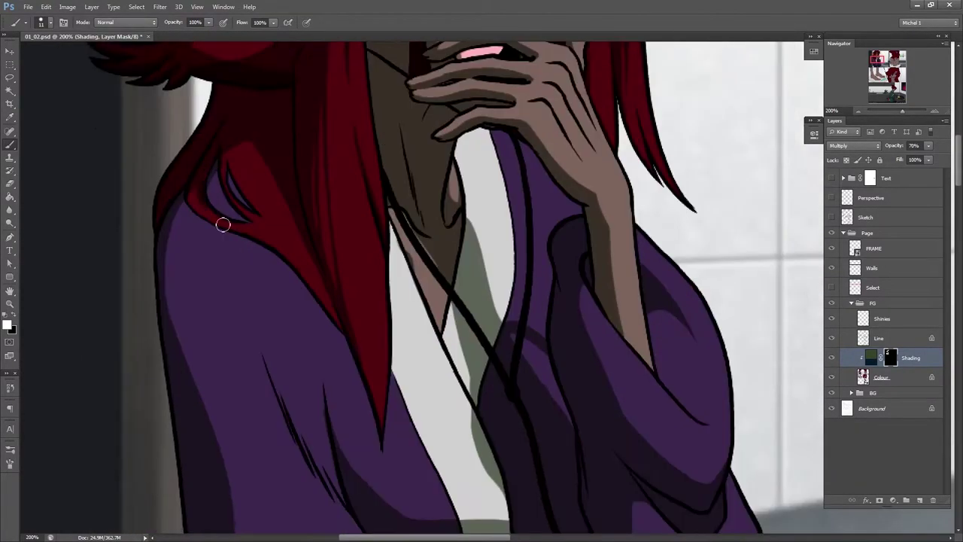
key(ctrl+minus)
scroll(577, 165, down, 5)
scroll(577, 166, up, 5)
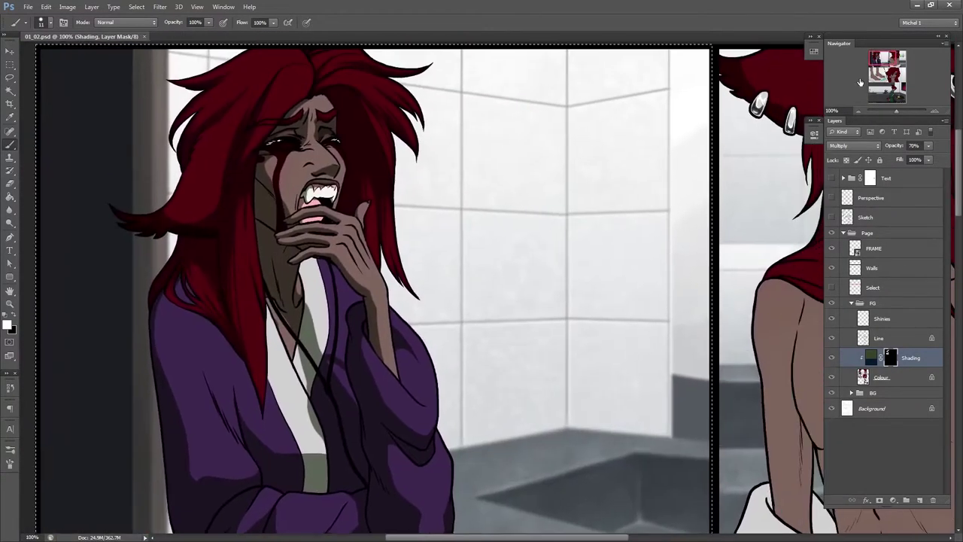
- Create a clipped layer named Highlight beneath Shading in Linear Dodge (Add) mode and try a pale yellow fill
key(ctrl+shift+n)
text(Highlight)
key(Return)
key(g)
key(alt+BackSpace)
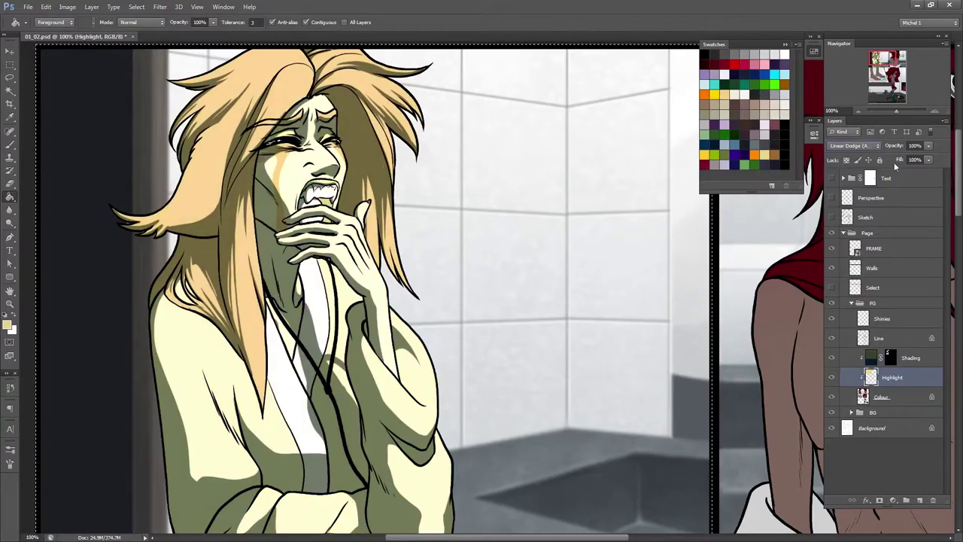
key(ctrl+z)
click(859, 110)
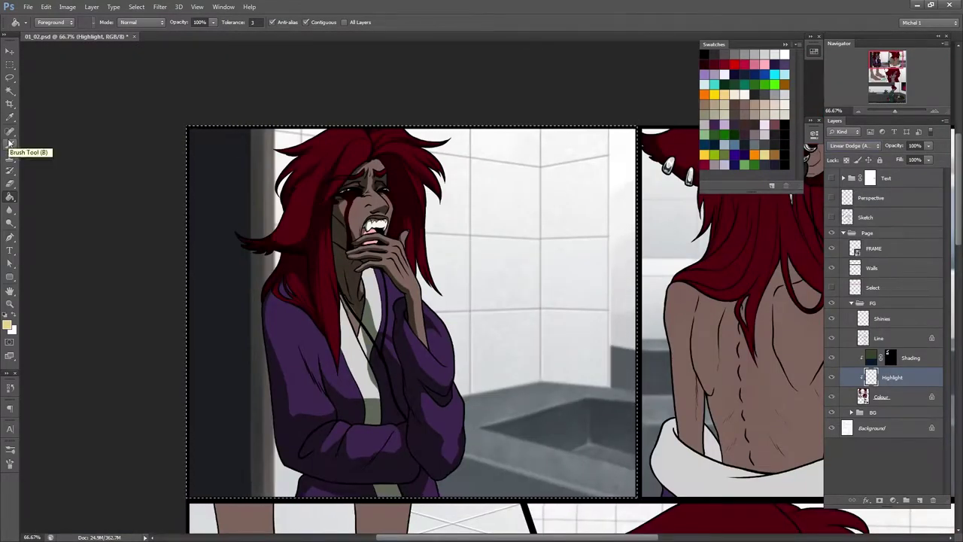
- Fill the Highlight layer with pale yellow and hide it behind a black layer mask
key(alt+BackSpace)
key(ctrl+minus)
key(d)
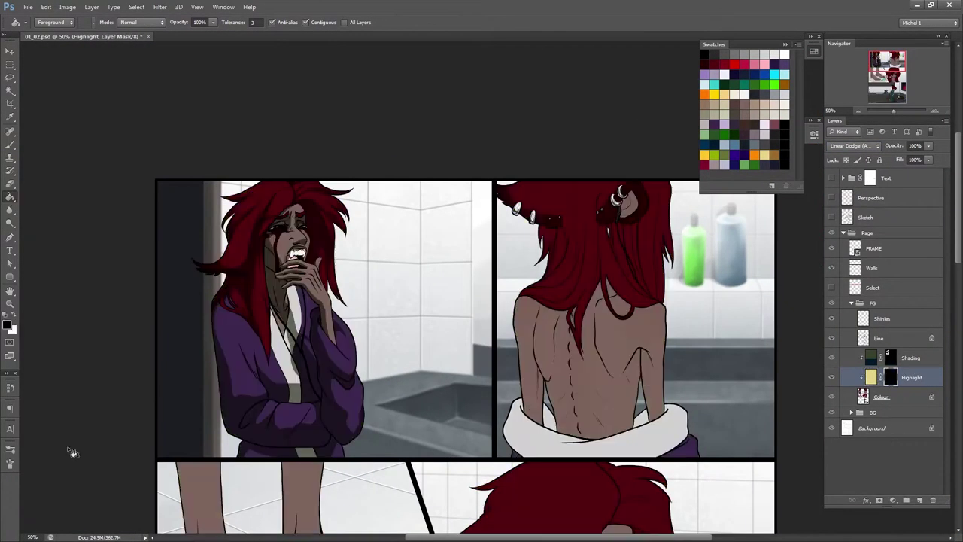
key(ctrl+minus)
key(alt+BackSpace)
- Reveal the highlight on the first panel's figure with a white mask gradient and mask it out of the shaded areas
key(ctrl+plus)
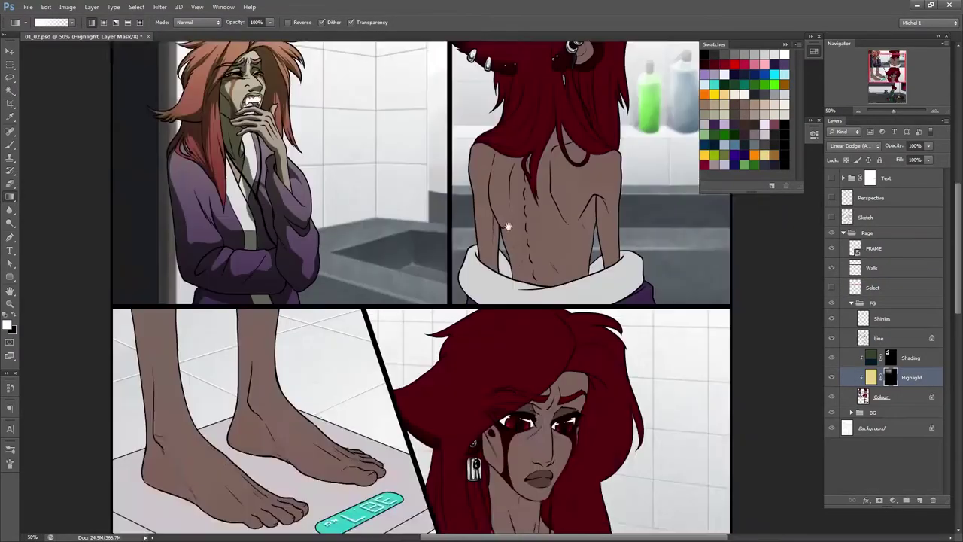
key(ctrl+minus)
key(w)
key(ctrl+z)
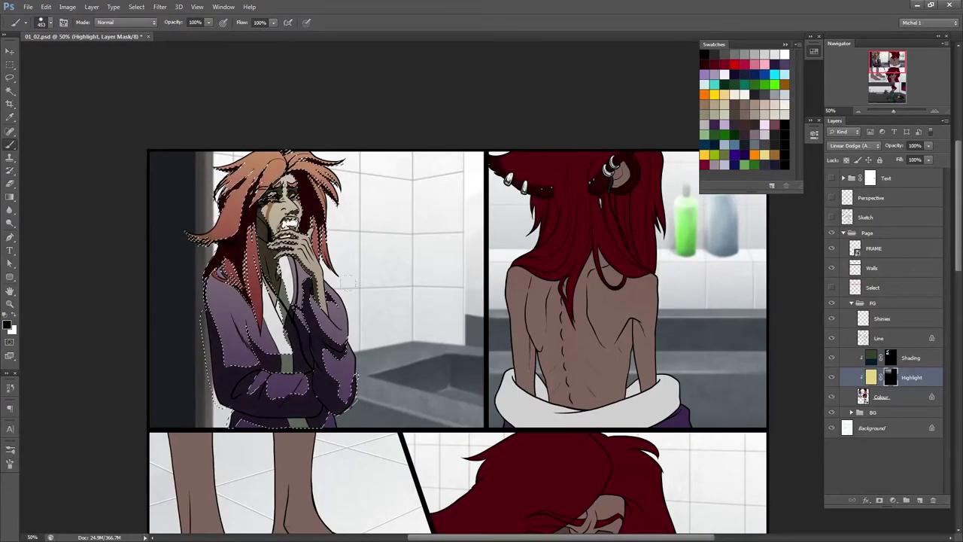
- Reselect the first panel using the Select layer and fade the figure's highlight with a black gradient on the Highlight mask
click(873, 287)
key(alt+bracketleft)
key(alt+bracketleft)
key(alt+bracketleft)
key(alt+bracketleft)
key(alt+bracketleft)
key(g)
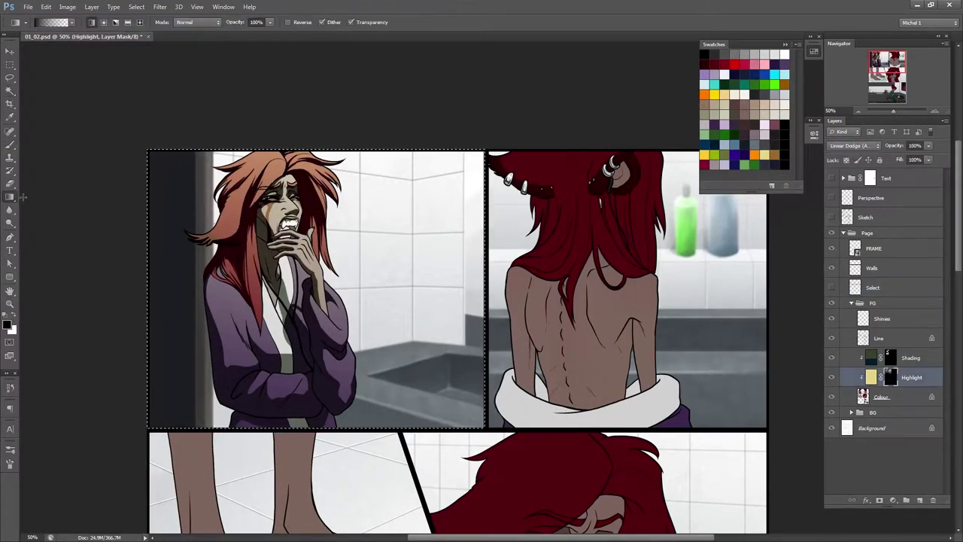
key(b)
key(alt+bracketright)
key(alt+bracketright)
key(alt+bracketright)
key(alt+bracketright)
key(alt+bracketright)
click(888, 377)
scroll(316, 286, down, 2)
- Paint curved highlight bands across the hair on the Highlight mask with the DIGITAL COLOUR brush in Normal mode
click(15, 21)
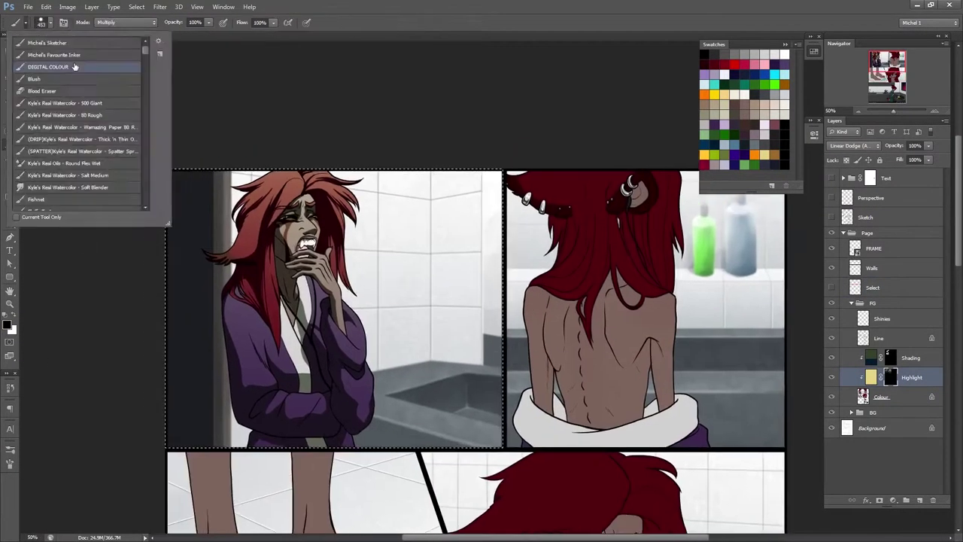
click(86, 66)
scroll(338, 256, up, 3)
click(124, 22)
key(Escape)
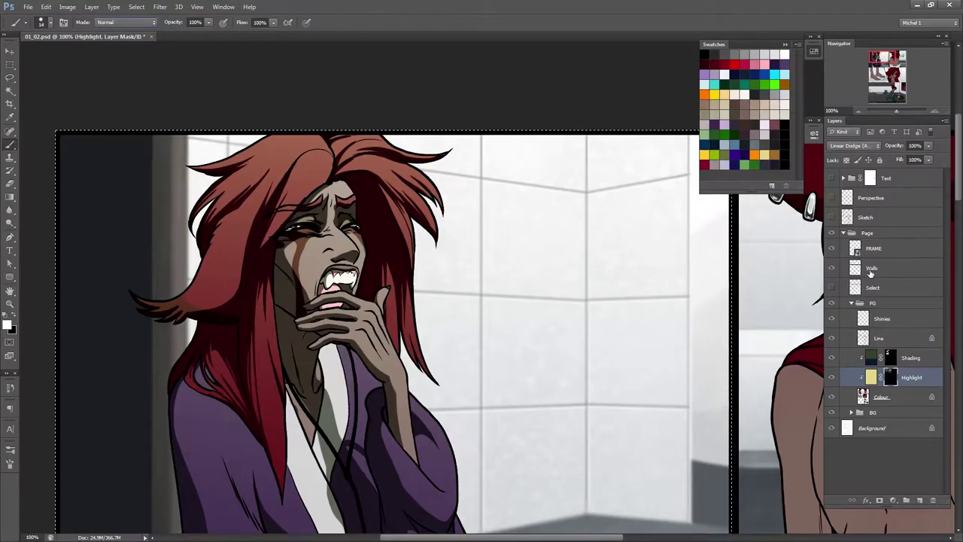
key(ctrl+z)
drag(396, 152, 388, 184)
drag(252, 368, 276, 373)
key(ctrl+BackSpace)
key(b)
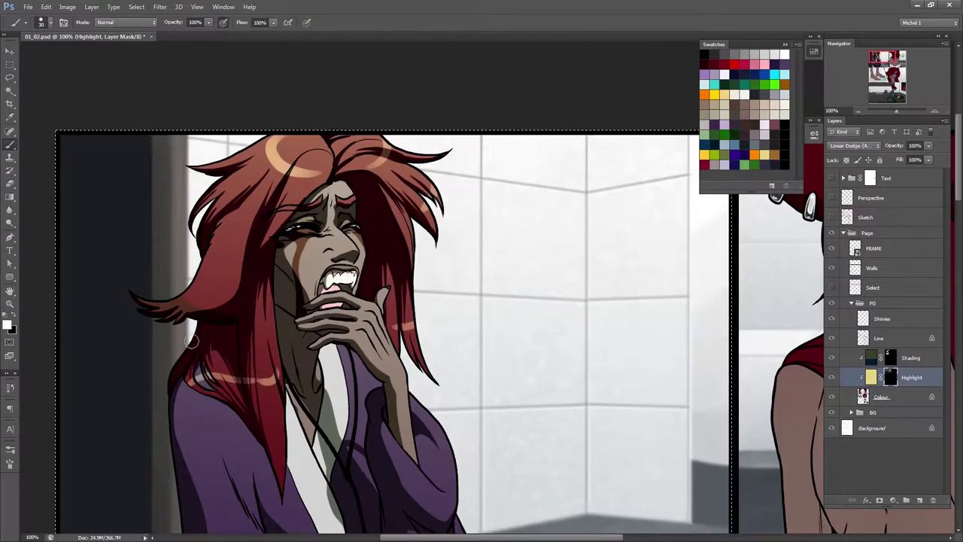
- Smear the hair's highlight bands into streaks with the Smudge tool at 41% strength
key(ctrl+alt+z)
click(9, 210)
key(ctrl+alt+z)
right_click(9, 210)
click(54, 226)
drag(264, 175, 369, 248)
drag(392, 181, 274, 376)
drag(210, 361, 396, 226)
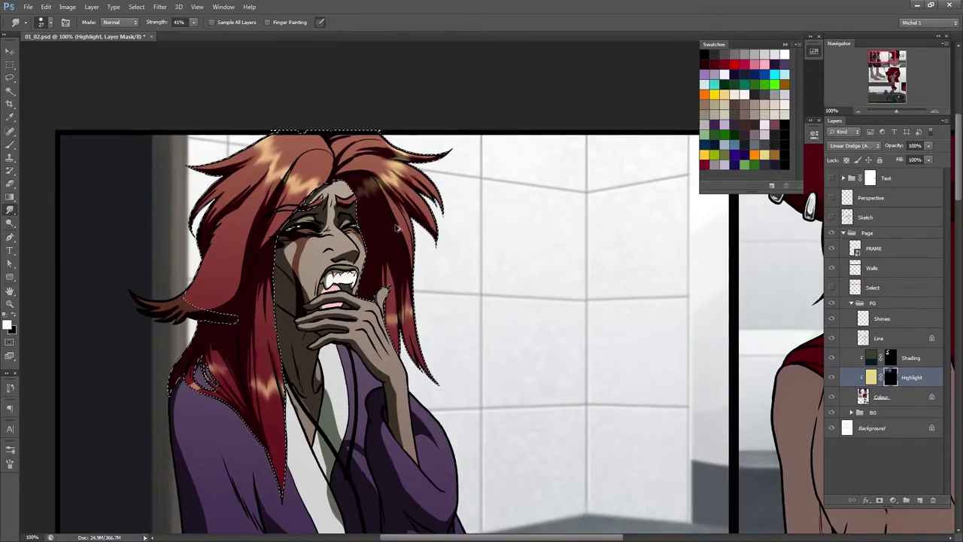
- Clear the streaked shine from the hair, deselect it and make the Colour layer active
key(ctrl+BackSpace)
key(ctrl+d)
click(881, 397)
key(b)
scroll(587, 226, up, 2)
scroll(587, 226, down, 2)
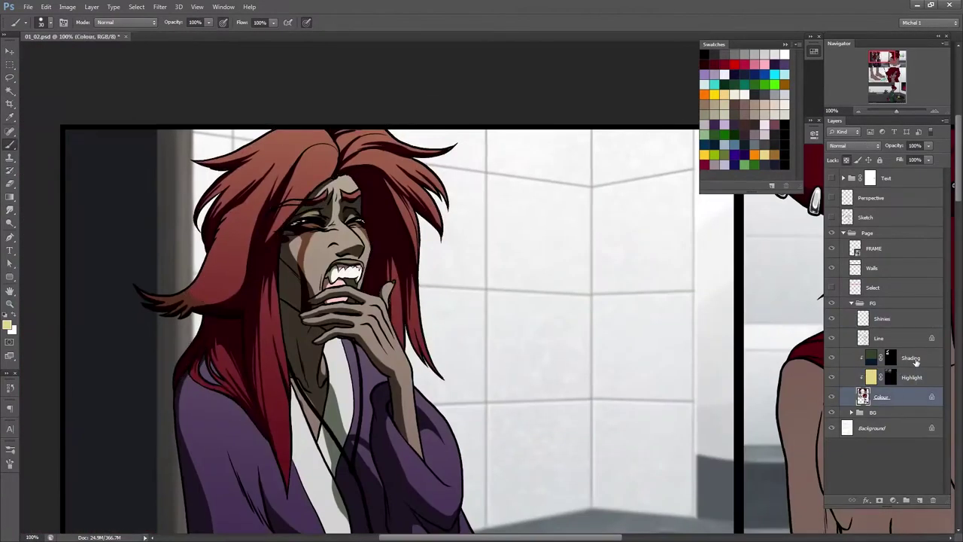
- Fill the Highlight layer's mask with black to hide the whole highlight
click(892, 377)
key(d)
key(ctrl+BackSpace)
key(w)
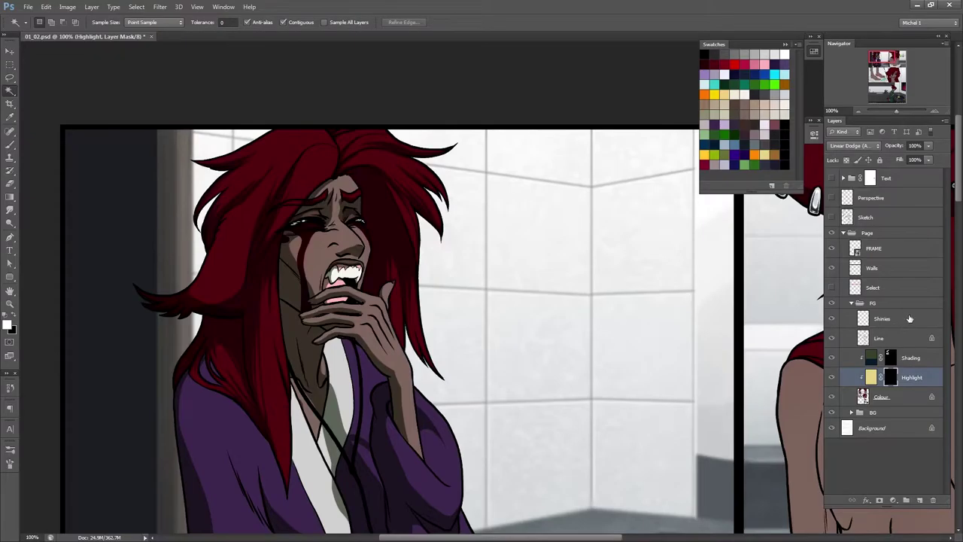
- Move the Shinies layer above the FG group, clip it to the group and set it to Linear Dodge (Add)
drag(910, 319, 894, 298)
key(ctrl+minus)
key(g)
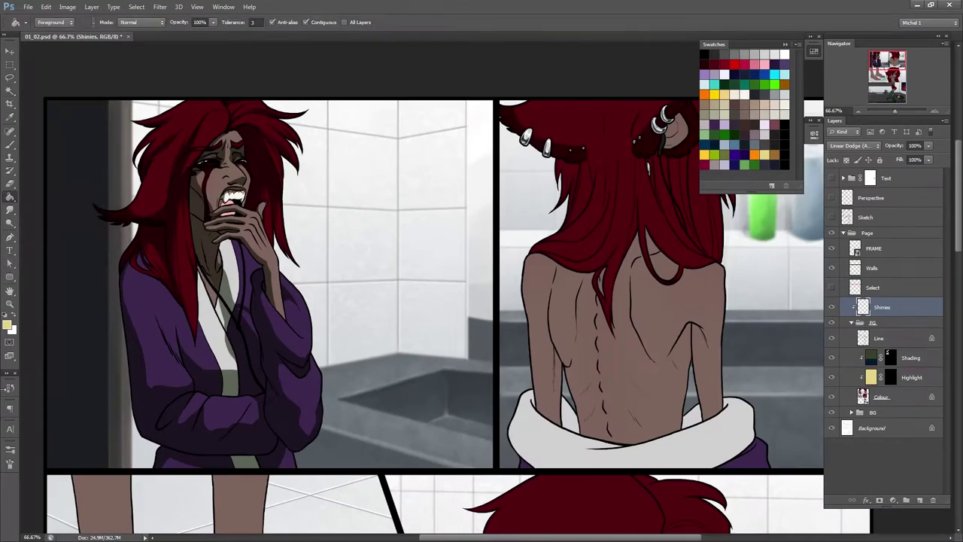
- Apply a 30% pale yellow gradient to the first panel on the Shinies layer and move that layer back into the FG group
click(874, 288)
ctrl+click(855, 288)
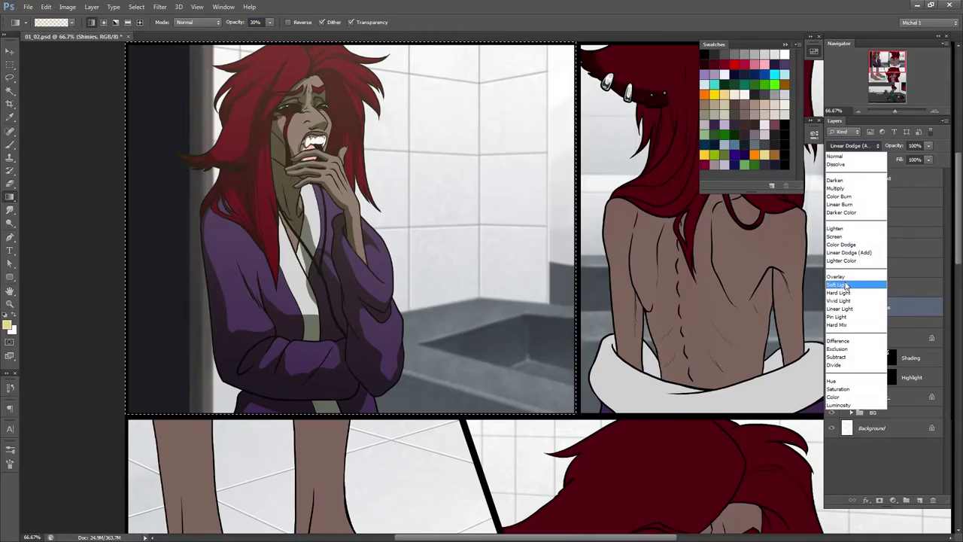
key(Escape)
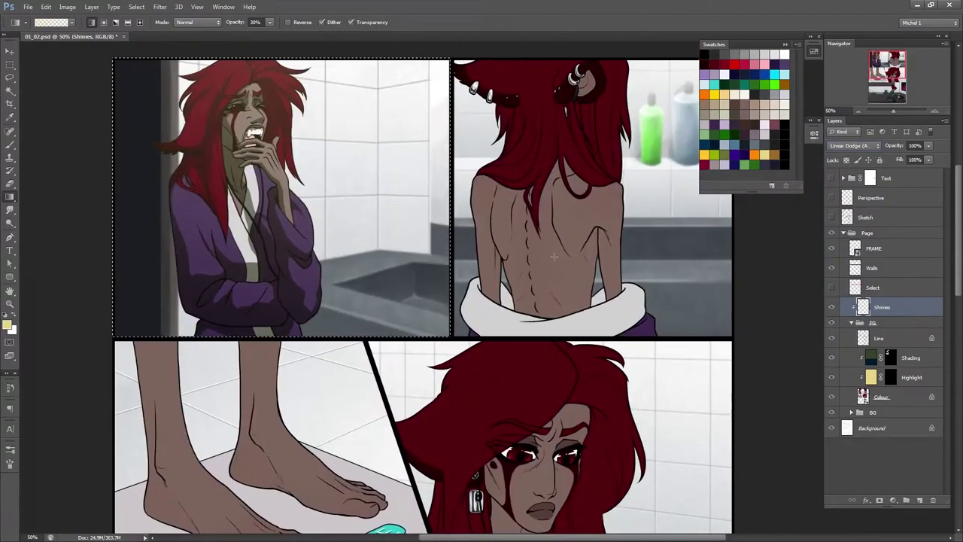
key(ctrl+bracketleft)
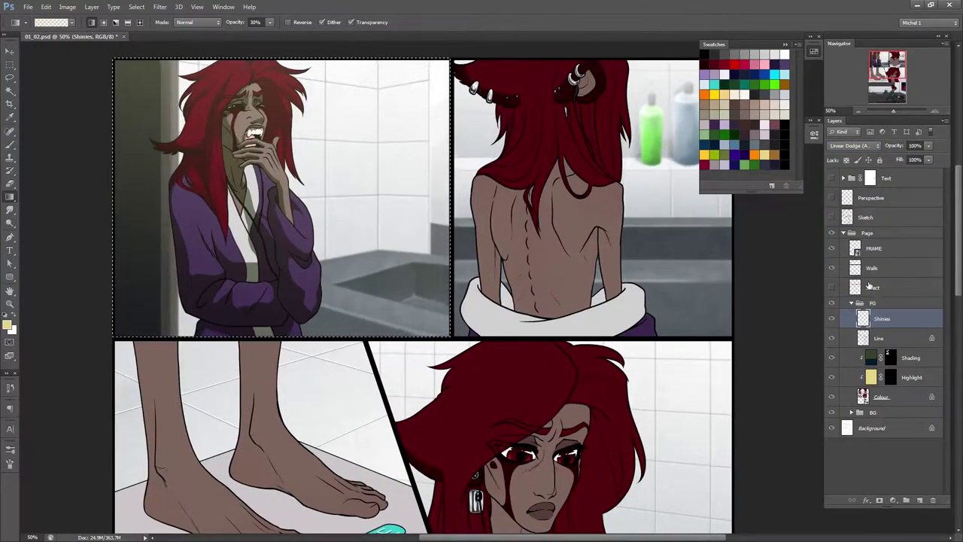
- Paint bright highlight streaks onto the hair in the first panel on the Highlight layer's mask
click(890, 377)
key(b)
scroll(432, 209, up, 3)
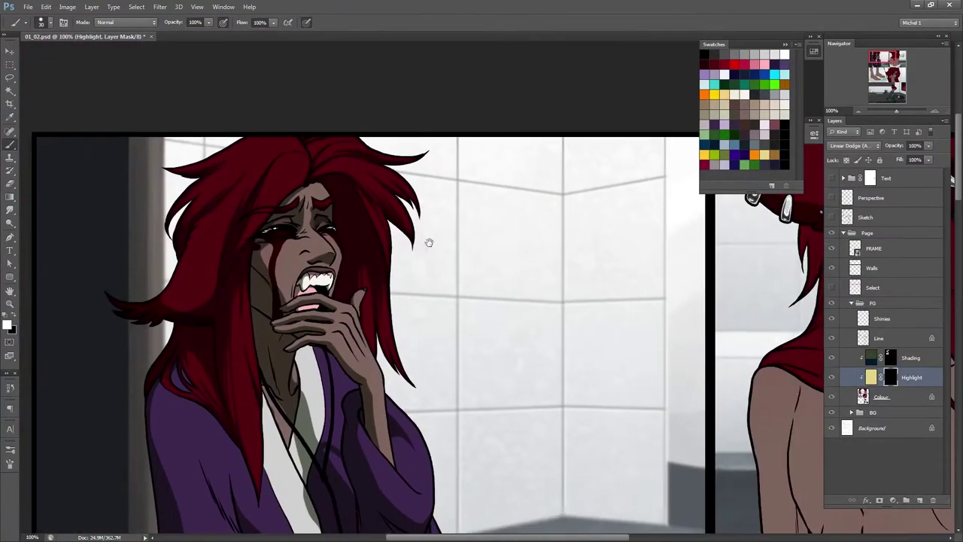
drag(429, 241, 433, 241)
right_click(318, 248)
key(Return)
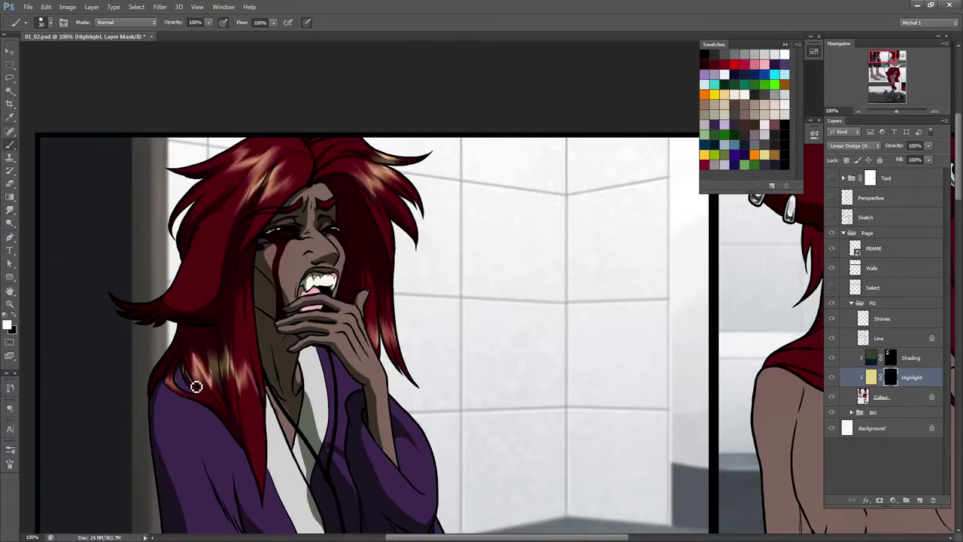
drag(214, 416, 208, 377)
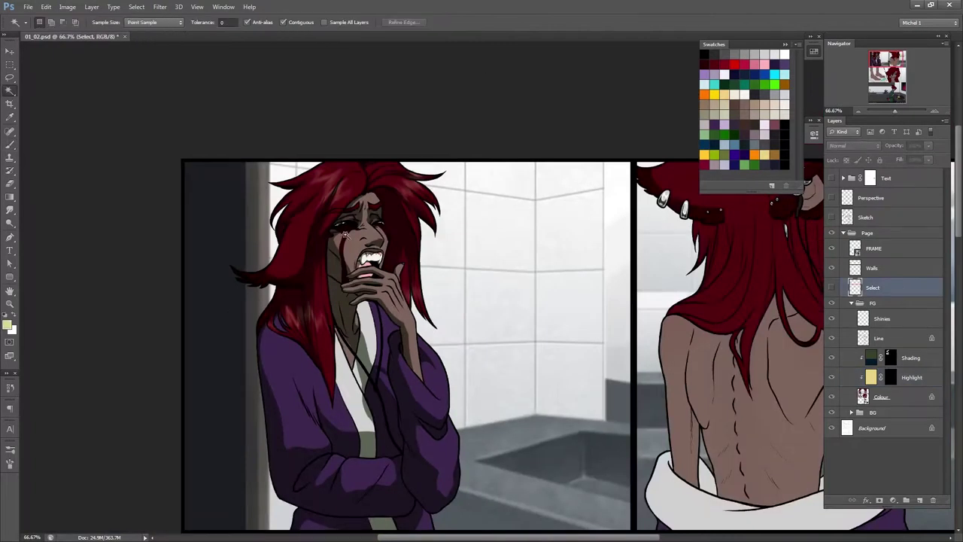
- Apply a 30% gradient over the first panel on the Highlight layer's mask to light the figure
key(g)
key(ctrl+minus)
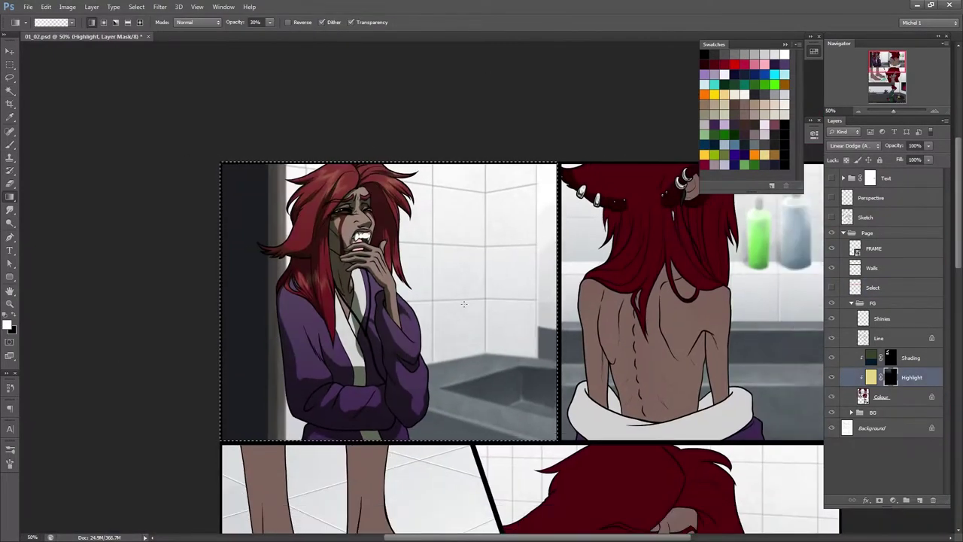
key(ctrl+z)
click(9, 387)
click(113, 421)
- Select the second panel's area on the Select layer with the Magic Wand and make the FG group active
key(ctrl+plus)
key(w)
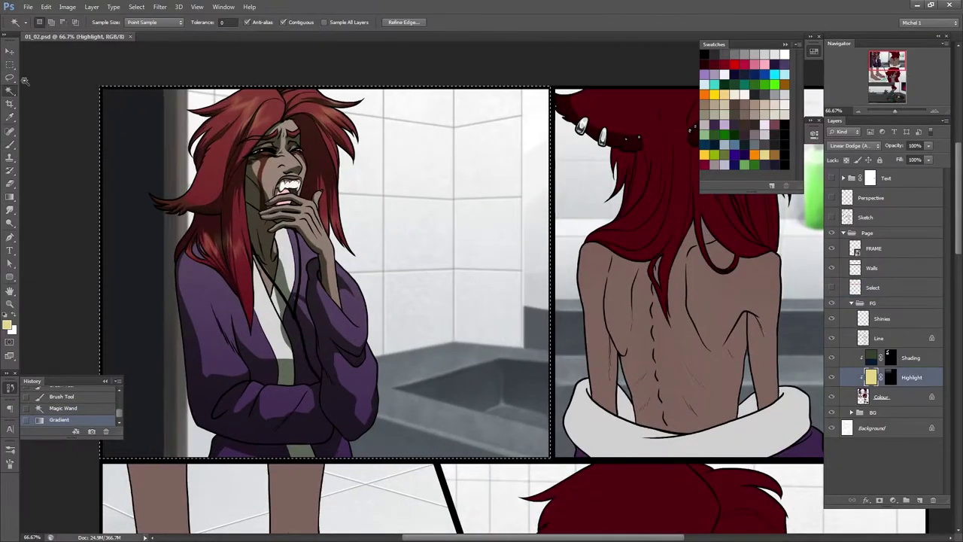
click(700, 277)
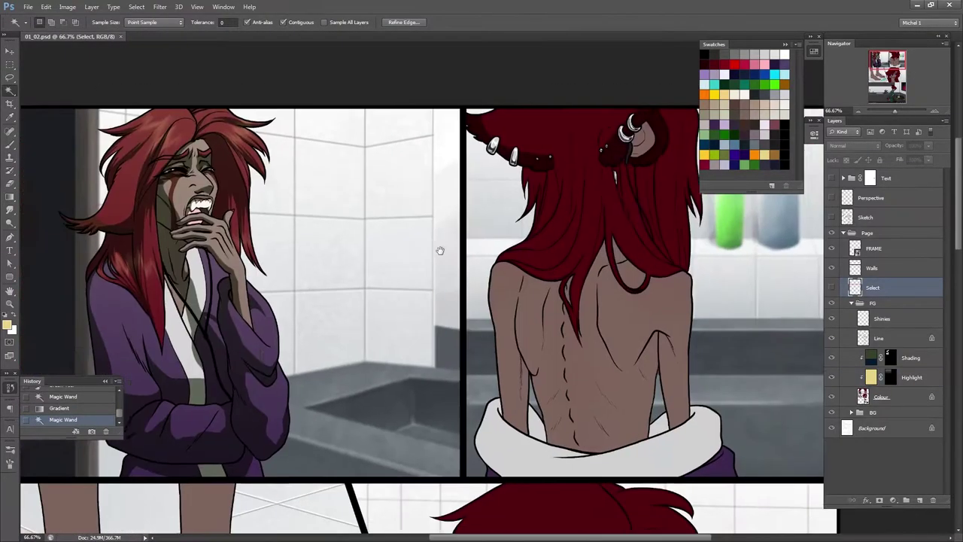
click(873, 302)
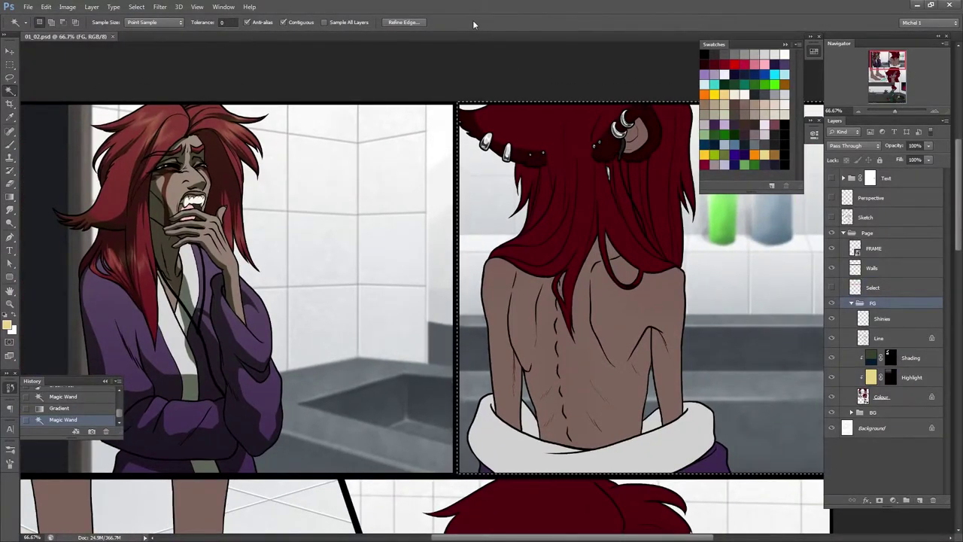
- Paint shadow on the Shading mask over the left arm, lower back and left part of the white collar in the second panel
key(ctrl+plus)
key(b)
click(889, 357)
scroll(217, 122, down, 4)
drag(223, 241, 236, 489)
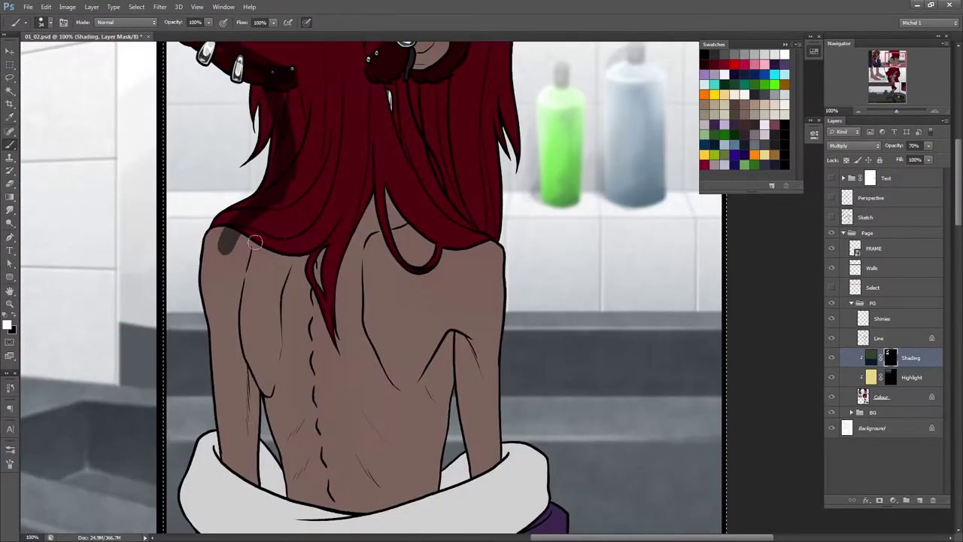
drag(253, 239, 242, 489)
scroll(242, 489, down, 2)
mouse_move(260, 392)
mouse_down()
mouse_move(239, 345)
mouse_move(192, 331)
mouse_move(219, 437)
mouse_up()
mouse_move(248, 225)
mouse_down()
mouse_move(258, 269)
mouse_move(317, 173)
mouse_up()
mouse_move(498, 178)
mouse_down()
mouse_move(404, 264)
mouse_move(422, 225)
mouse_up()
drag(351, 292, 331, 331)
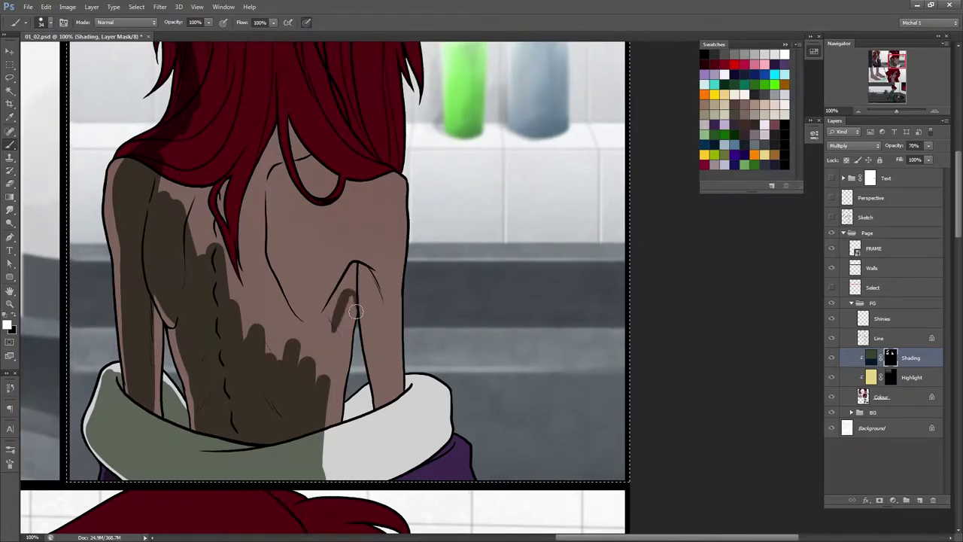
- Shade the right side of the waist and the white collar beside the right arm in the second panel
scroll(479, 303, up, 1)
scroll(479, 303, down, 4)
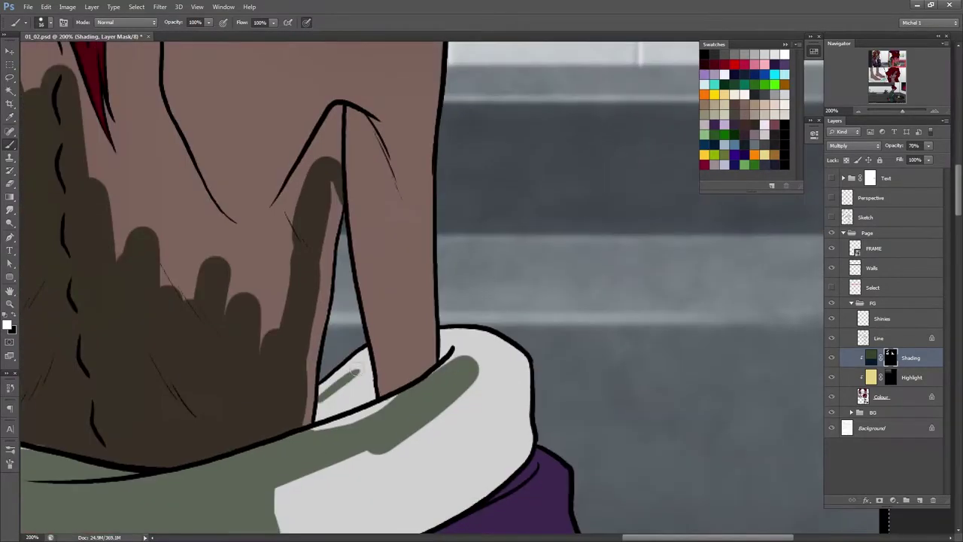
scroll(441, 334, down, 1)
scroll(517, 386, up, 3)
right_click(355, 172)
key(Return)
scroll(376, 258, down, 1)
- Fill the upper back, right arm and hair with shadow, leaving thin lit edges along the body
right_click(509, 226)
key(Return)
mouse_move(438, 200)
mouse_down()
mouse_move(429, 407)
mouse_move(376, 225)
mouse_move(346, 173)
mouse_up()
mouse_move(380, 125)
mouse_down()
mouse_move(215, 168)
mouse_move(183, 348)
mouse_up()
drag(301, 226, 362, 301)
drag(458, 375, 524, 240)
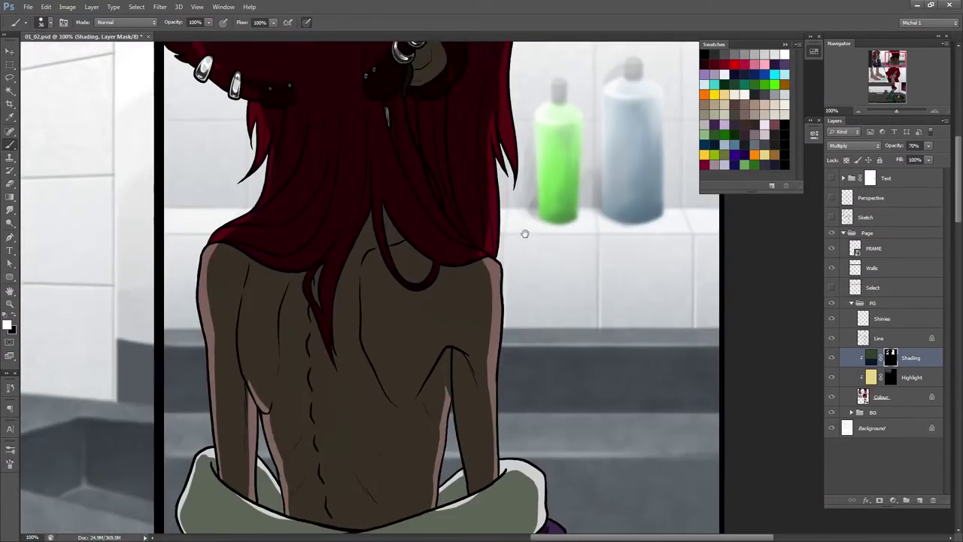
- Erase shading along the outer hair strands in the second panel to leave lit streaks
key(ctrl+plus)
key(e)
scroll(334, 279, right, 5)
scroll(342, 290, up, 10)
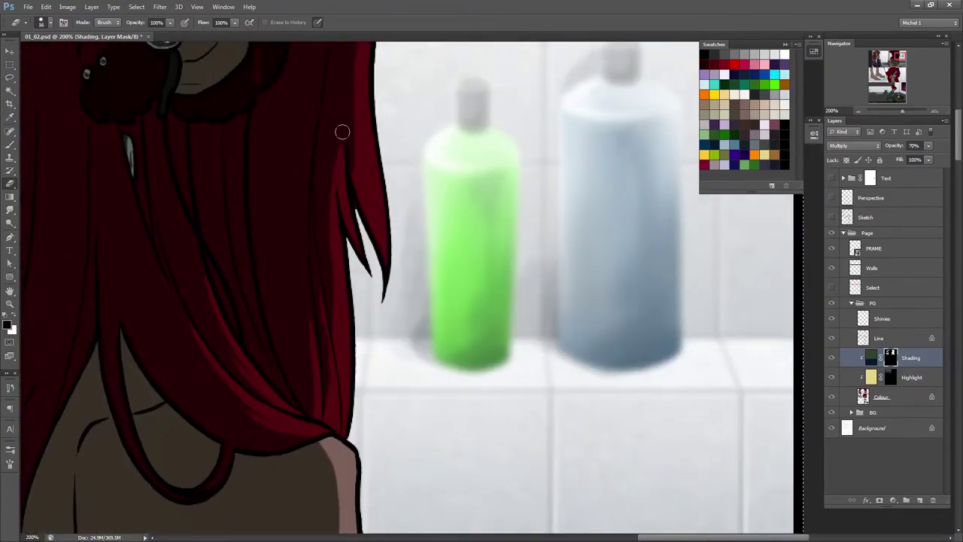
scroll(535, 150, up, 3)
scroll(393, 426, left, 6)
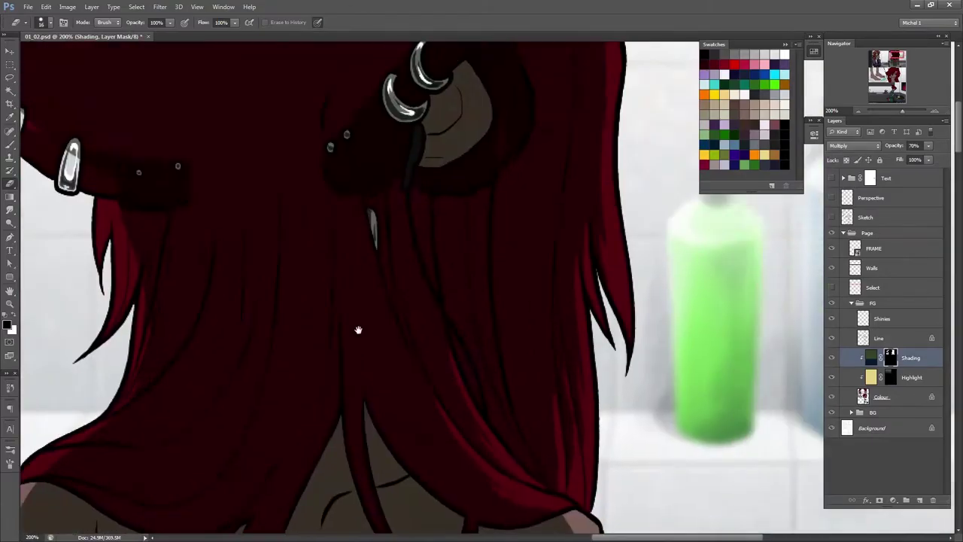
scroll(393, 425, up, 3)
scroll(366, 307, right, 6)
- Refine the shadow on the ears and the hair around them in the second panel with the brush
key(b)
right_click(452, 233)
key(Escape)
key(x)
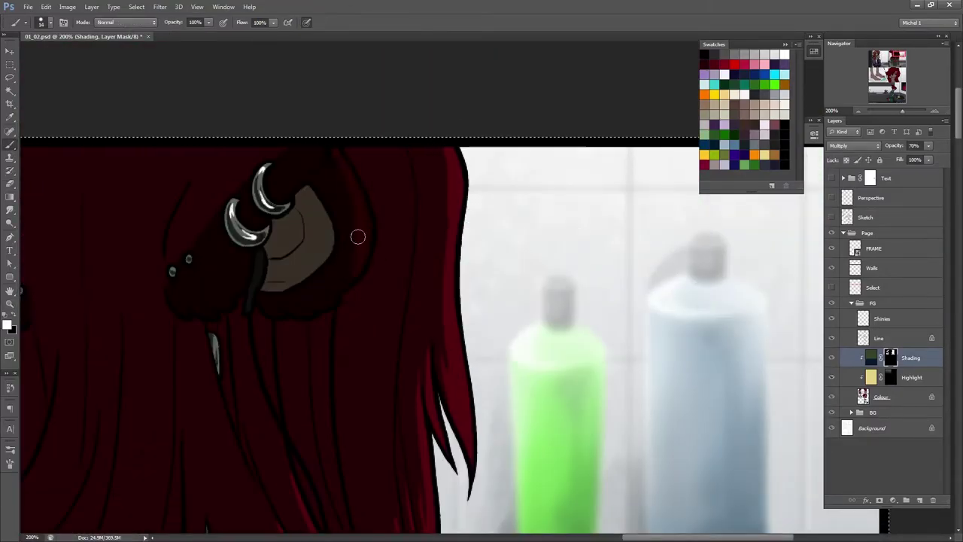
scroll(268, 160, left, 6)
scroll(355, 201, down, 3)
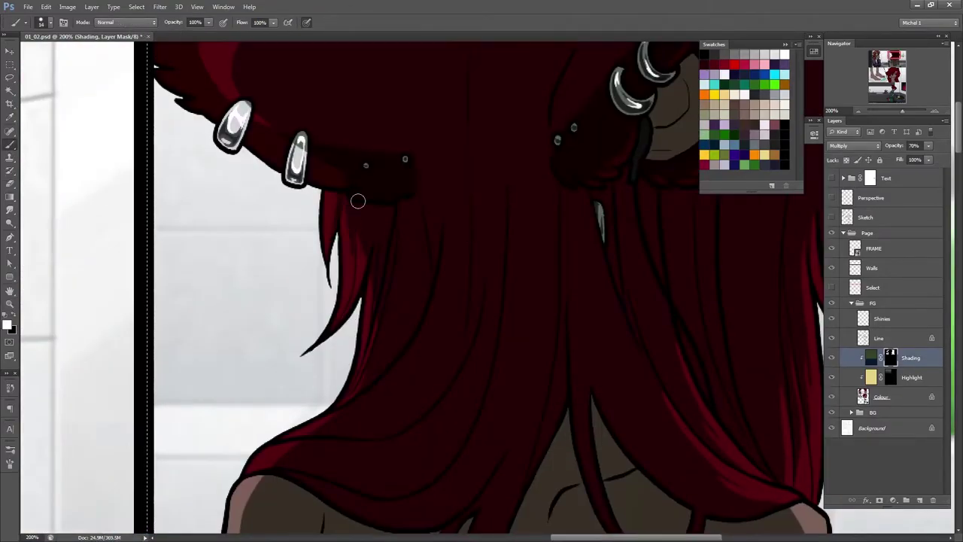
- Refine the shadow on the white collar and purple robe folds at the base of the second panel
scroll(376, 241, down, 3)
scroll(514, 279, down, 2)
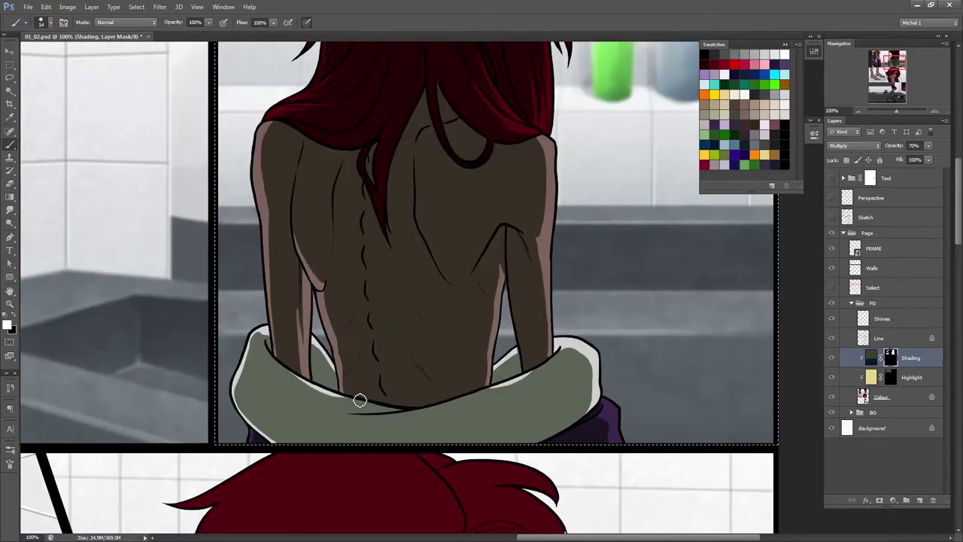
scroll(409, 189, up, 2)
scroll(388, 141, down, 2)
scroll(389, 141, down, 1)
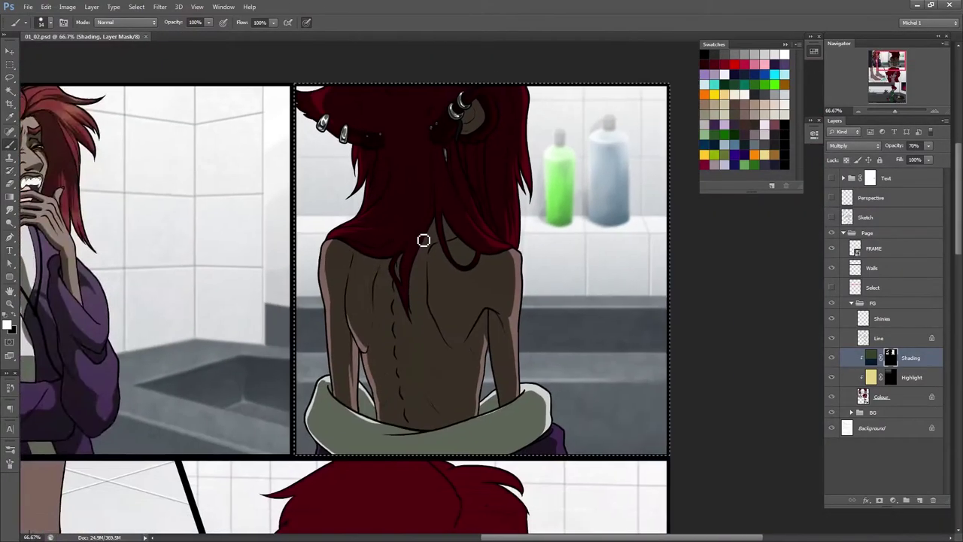
- Apply a Multiply gradient to the Shading layer's colour within the second panel
key(g)
scroll(467, 301, down, 1)
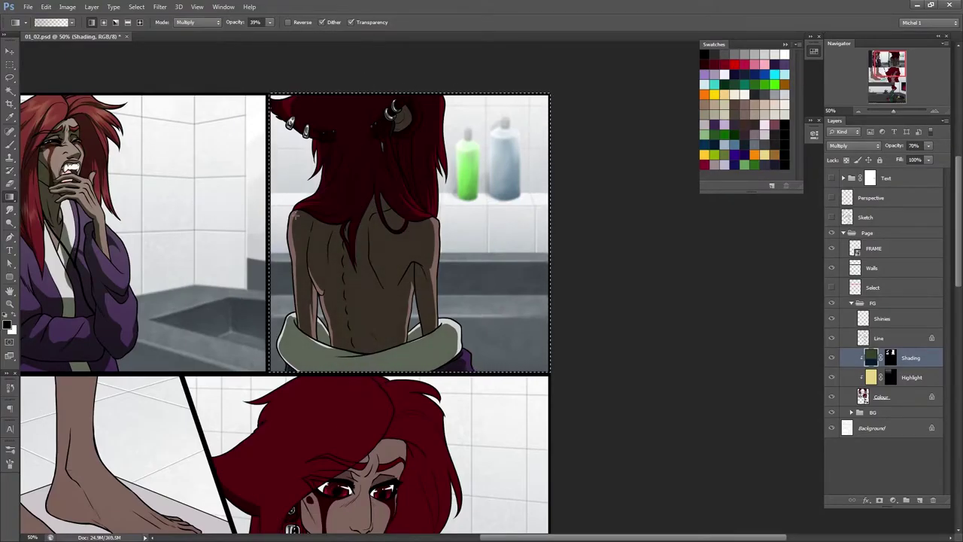
scroll(149, 43, down, 1)
- Paint soft highlights on the second panel's hair on the Highlight layer's mask and smudge them
key(alt+bracketleft)
click(207, 23)
key(Escape)
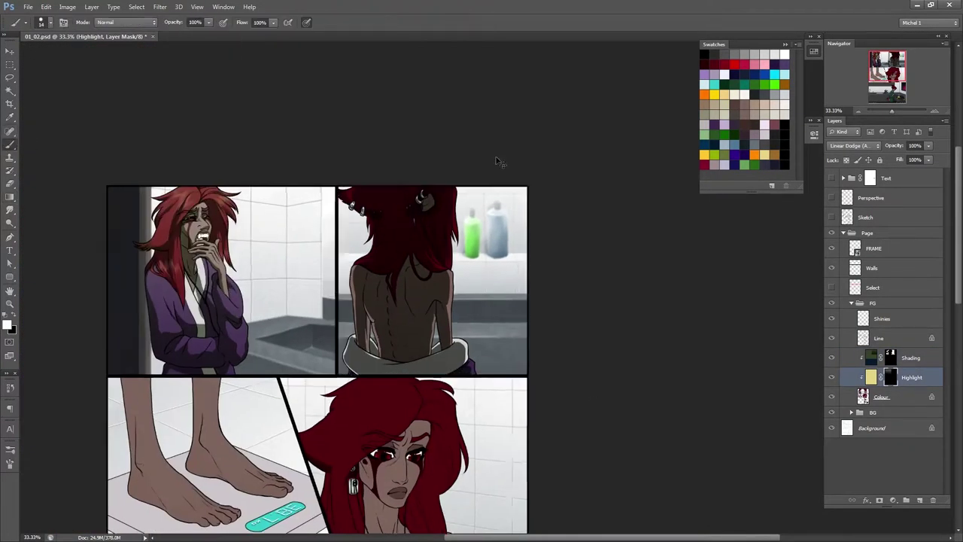
key(ctrl+plus)
key(ctrl+plus)
key(b)
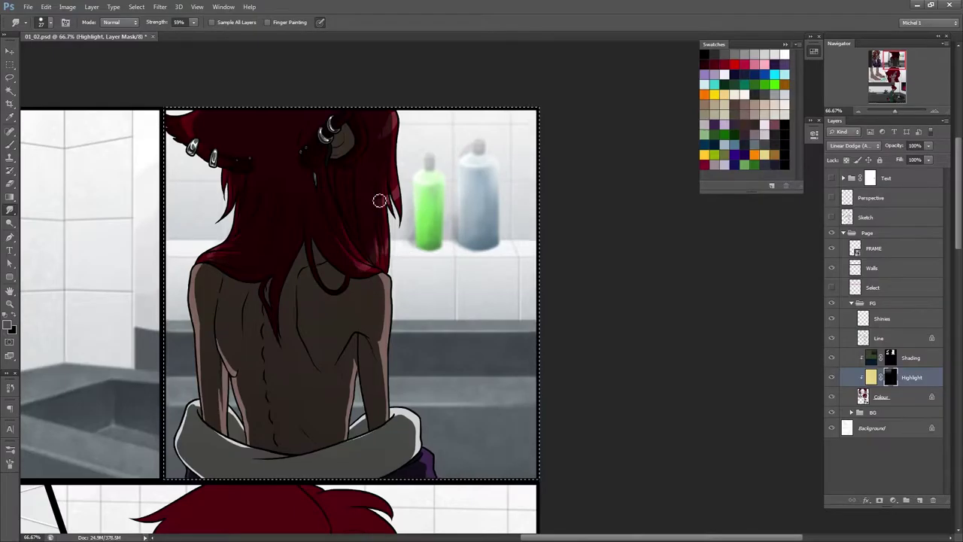
- Apply a gradient over the second panel on the Highlight layer's mask
key(g)
scroll(436, 280, down, 2)
scroll(516, 181, up, 1)
mouse_move(516, 180)
mouse_down()
mouse_move(622, 126)
mouse_move(552, 303)
mouse_move(652, 83)
mouse_up()
- Select the feet panel's area on the Select layer with the Magic Wand
key(w)
click(873, 288)
click(248, 316)
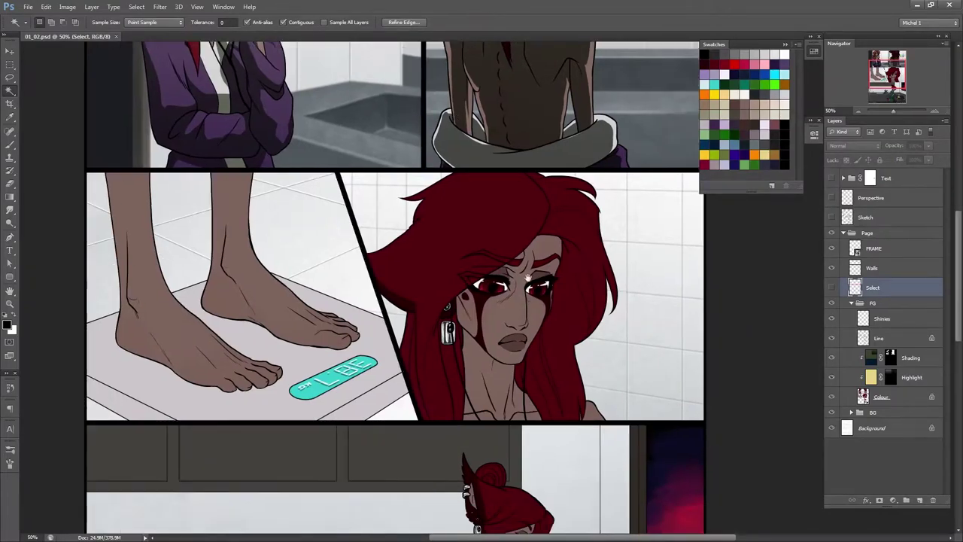
- Paint shadow on the Shading mask down the near leg and heel, with a cast shadow on the scale behind it
click(911, 358)
key(b)
scroll(272, 326, up, 1)
drag(205, 71, 214, 160)
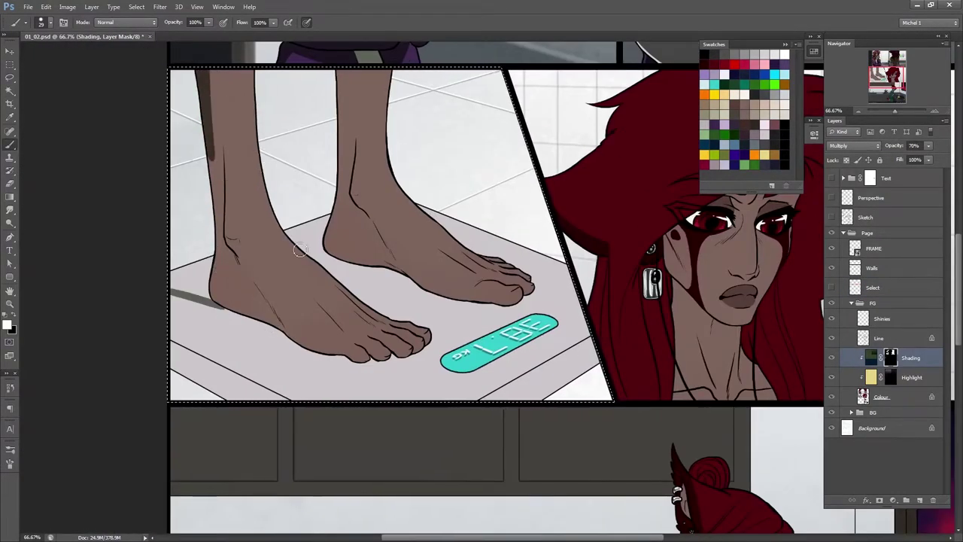
mouse_move(255, 271)
mouse_down()
mouse_move(256, 230)
mouse_move(230, 213)
mouse_up()
scroll(231, 213, down, 2)
scroll(189, 175, up, 1)
mouse_move(189, 175)
mouse_down()
mouse_move(301, 261)
mouse_move(324, 265)
mouse_up()
- Shade the undersides of the near foot's toes and fill the near leg with shadow, leaving the instep lit
scroll(324, 265, up, 1)
drag(271, 230, 331, 251)
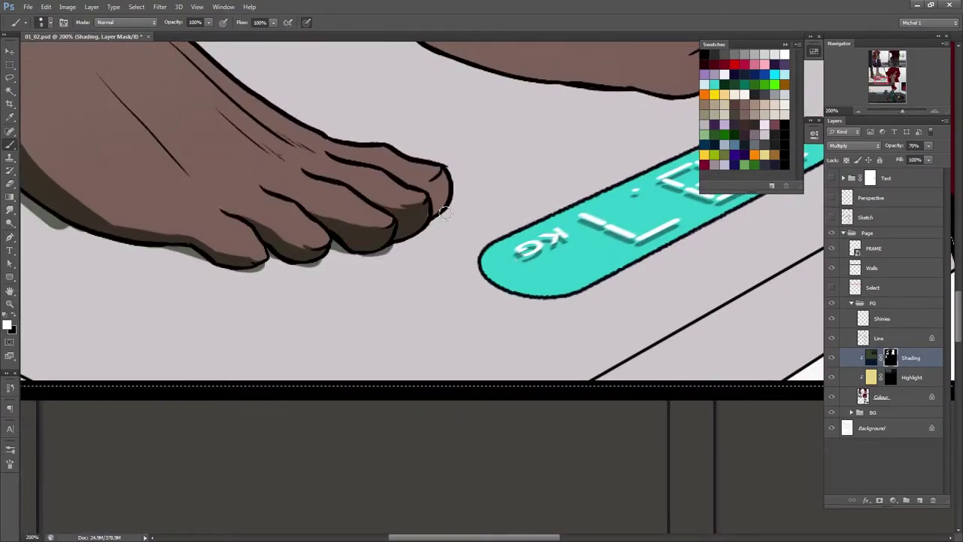
scroll(419, 236, left, 5)
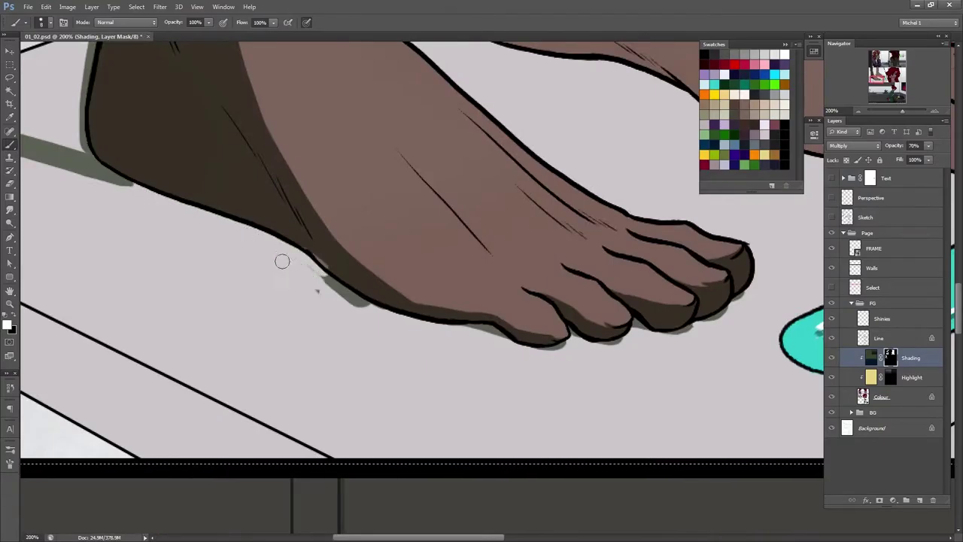
scroll(365, 315, left, 3)
drag(321, 161, 243, 221)
scroll(446, 193, down, 1)
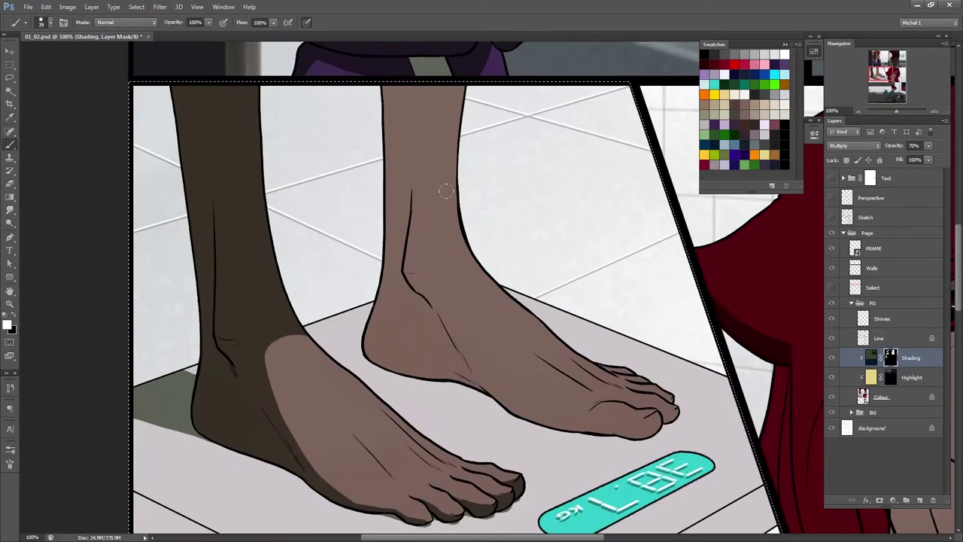
- Paint shadow along the far foot's ankle, sole edge and toes in the feet panel
scroll(451, 247, right, 4)
scroll(451, 247, down, 1)
drag(97, 305, 101, 261)
drag(324, 339, 308, 226)
scroll(308, 226, up, 1)
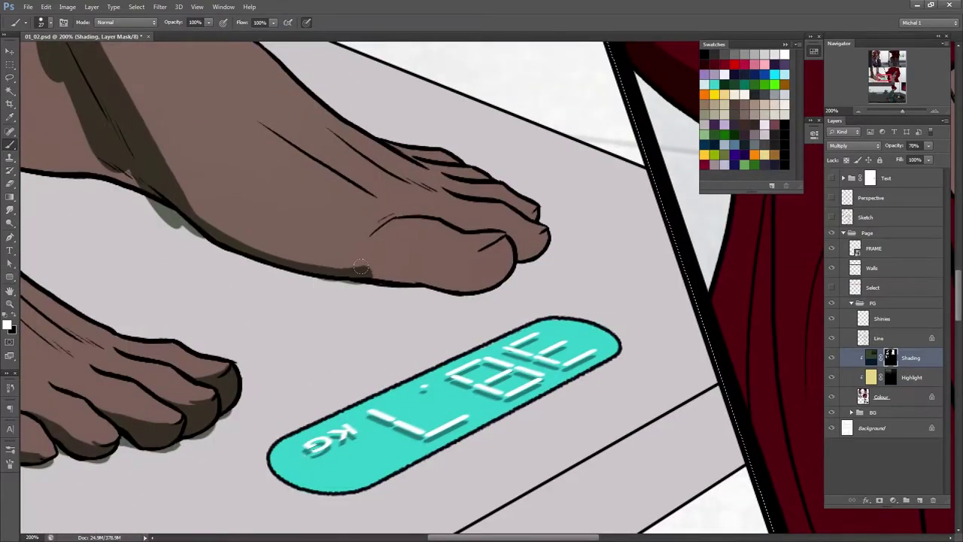
mouse_move(346, 279)
mouse_down()
mouse_move(434, 277)
mouse_move(529, 213)
mouse_up()
scroll(503, 367, left, 2)
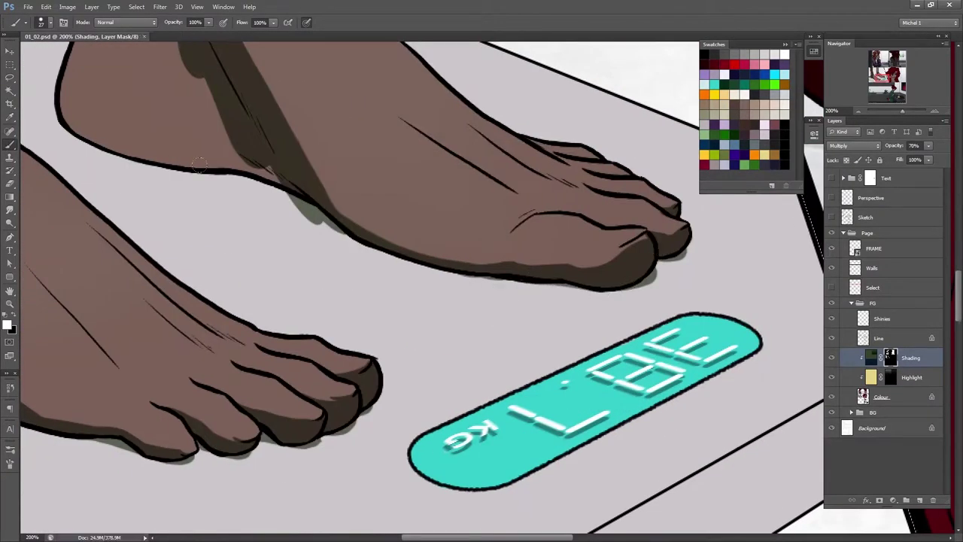
- Fill the far leg and heel with shadow and shade the cast shadow and left side face of the scale
scroll(313, 107, down, 1)
mouse_move(346, 361)
mouse_down()
mouse_move(429, 362)
mouse_move(444, 226)
mouse_up()
scroll(417, 290, down, 2)
scroll(418, 289, right, 1)
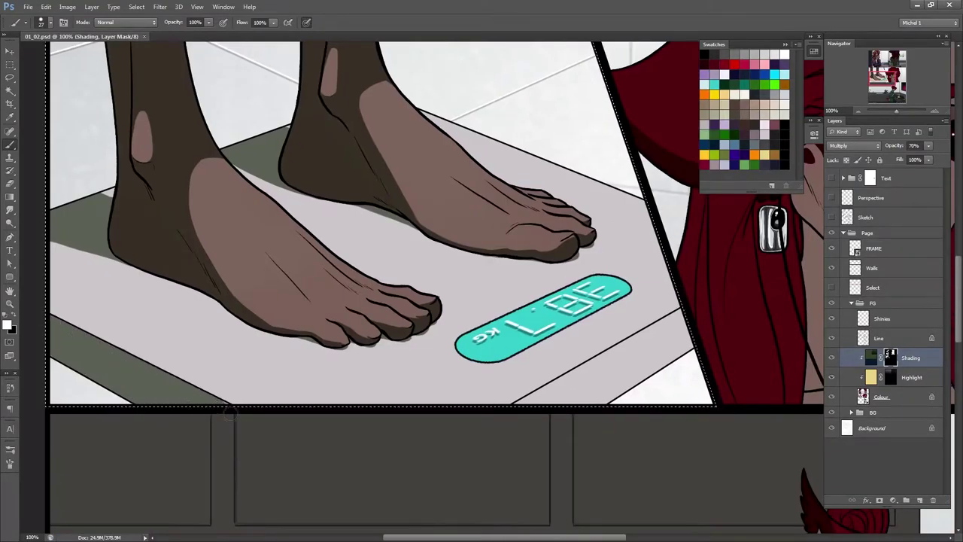
- Paint lit strips out of the shading along the shins and shade the scale's right side face
scroll(585, 187, up, 5)
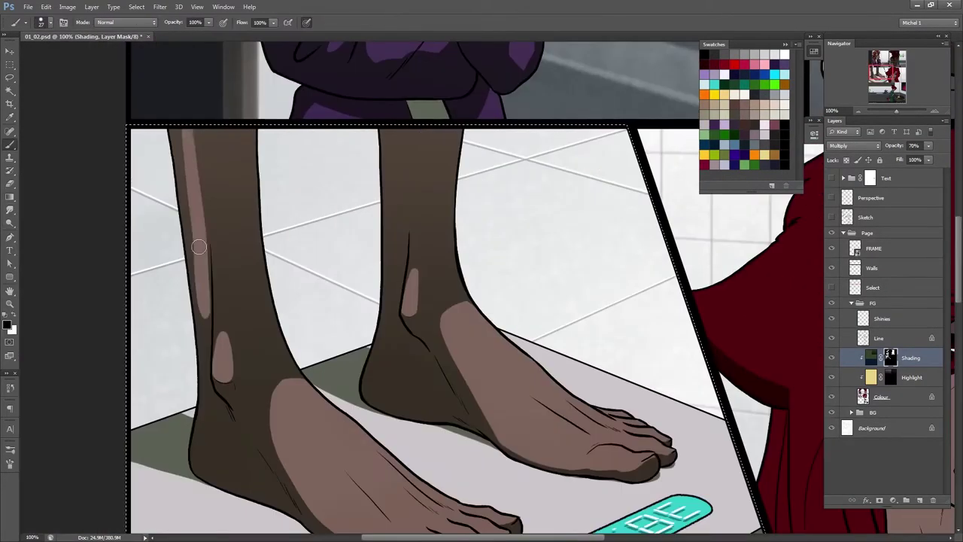
mouse_move(199, 247)
mouse_down()
mouse_move(201, 116)
mouse_move(387, 323)
mouse_move(419, 150)
mouse_up()
scroll(550, 308, down, 3)
scroll(572, 373, right, 2)
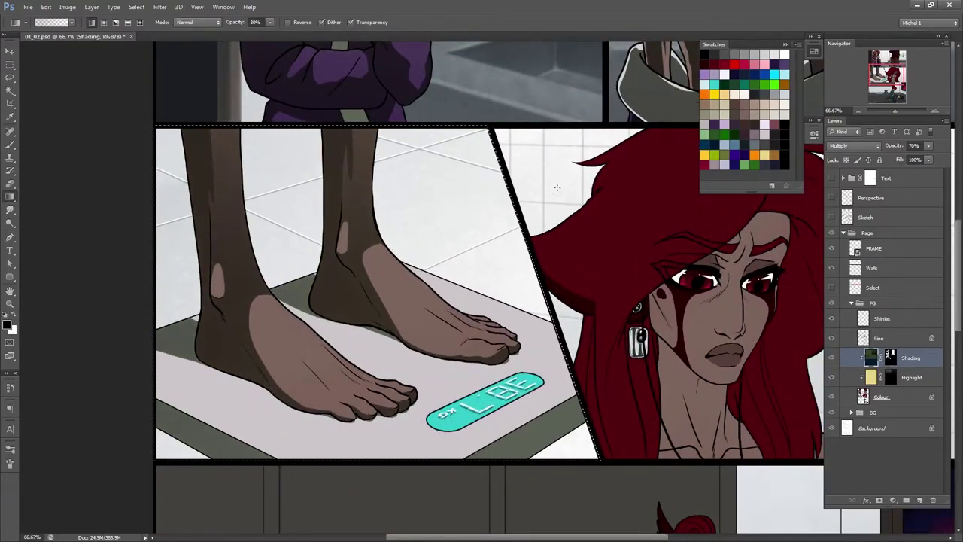
- Apply a Multiply gradient to the Shading layer's colour in the feet panel and return to its mask
key(shift+alt+m)
drag(100, 204, 290, 305)
key(ctrl+backslash)
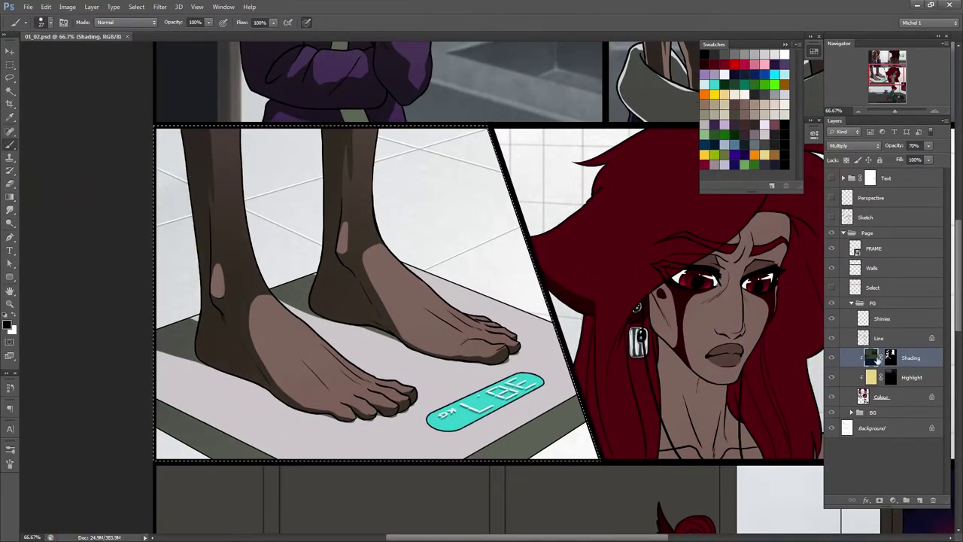
- Paint shadow on the Shading mask around the eyes, nose bridge and brow of the face in the fourth panel
scroll(323, 338, up, 5)
scroll(609, 189, down, 5)
scroll(223, 129, right, 3)
scroll(223, 129, right, 4)
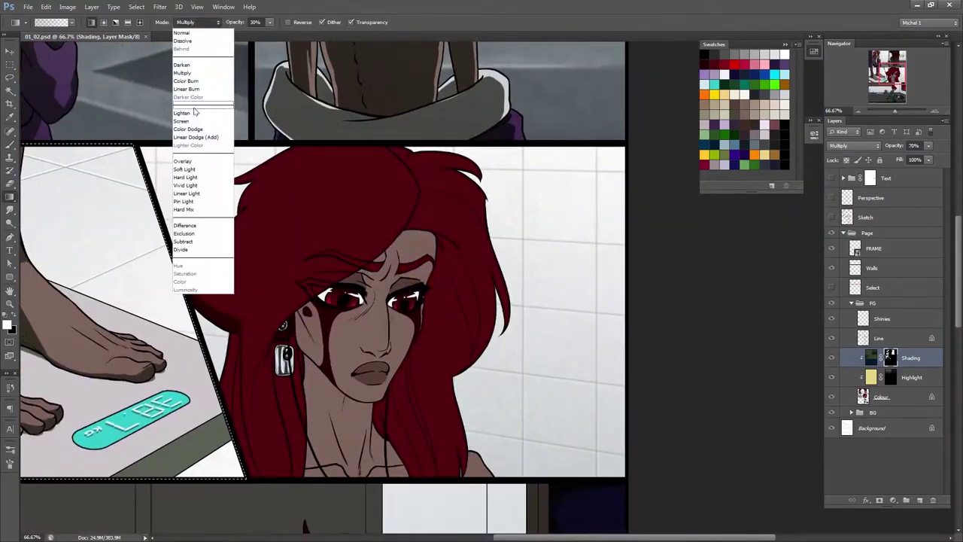
key(alt+bracketleft)
key(b)
right_click(365, 211)
drag(162, 331, 274, 259)
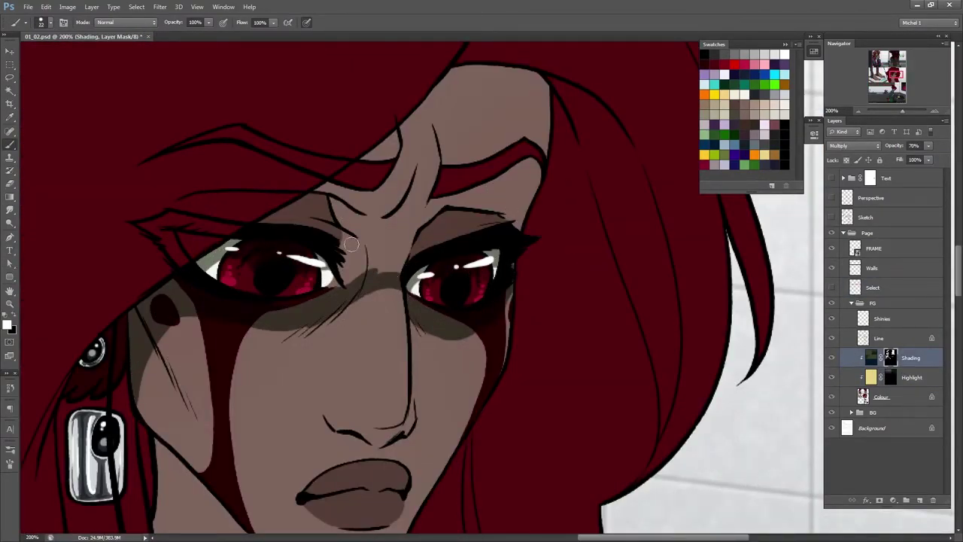
drag(423, 87, 341, 166)
drag(350, 271, 341, 273)
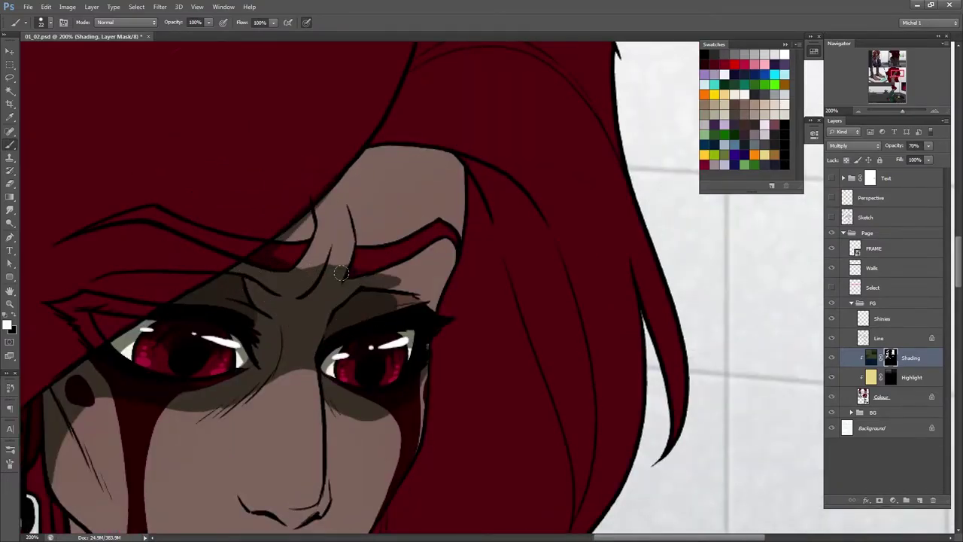
- Extend the Shading mask's shadow over the forehead and down the side of the cheek and jaw in the fourth panel
drag(376, 162, 451, 226)
drag(339, 316, 444, 106)
drag(195, 196, 282, 410)
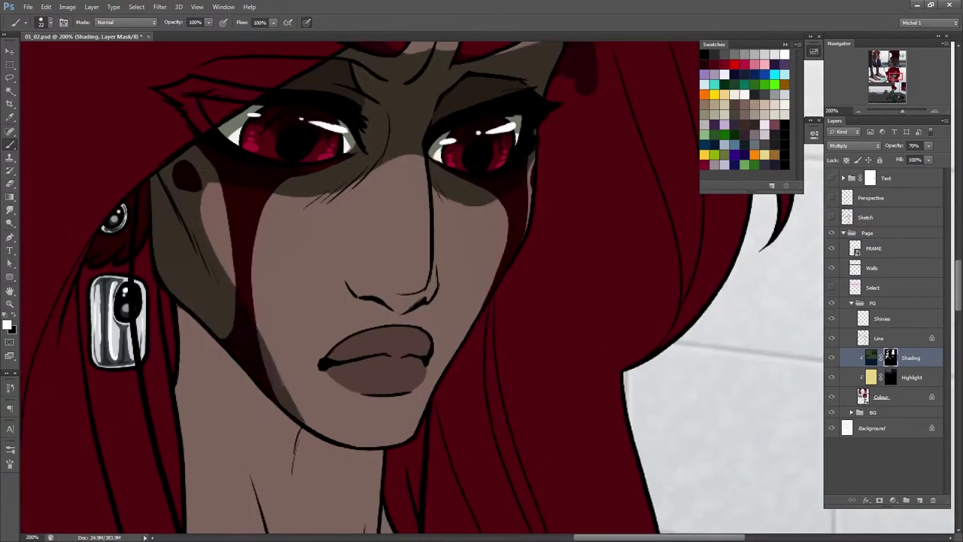
key(ctrl+minus)
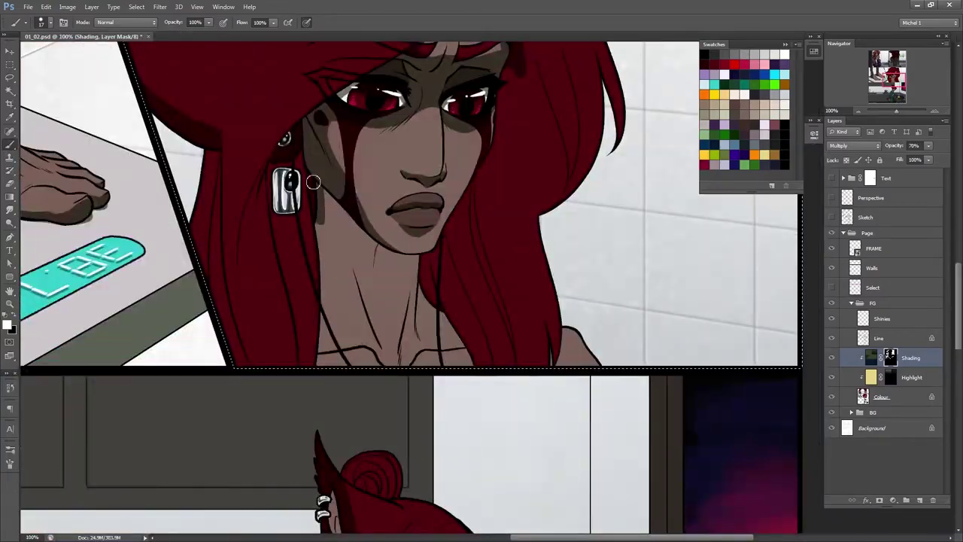
- Shade the neck, the hair behind the earring and the inner hair beside the face on the Shading mask
drag(279, 153, 269, 211)
mouse_move(293, 263)
mouse_down()
mouse_move(350, 233)
mouse_move(414, 316)
mouse_move(371, 293)
mouse_up()
scroll(425, 336, right, 3)
scroll(426, 347, up, 5)
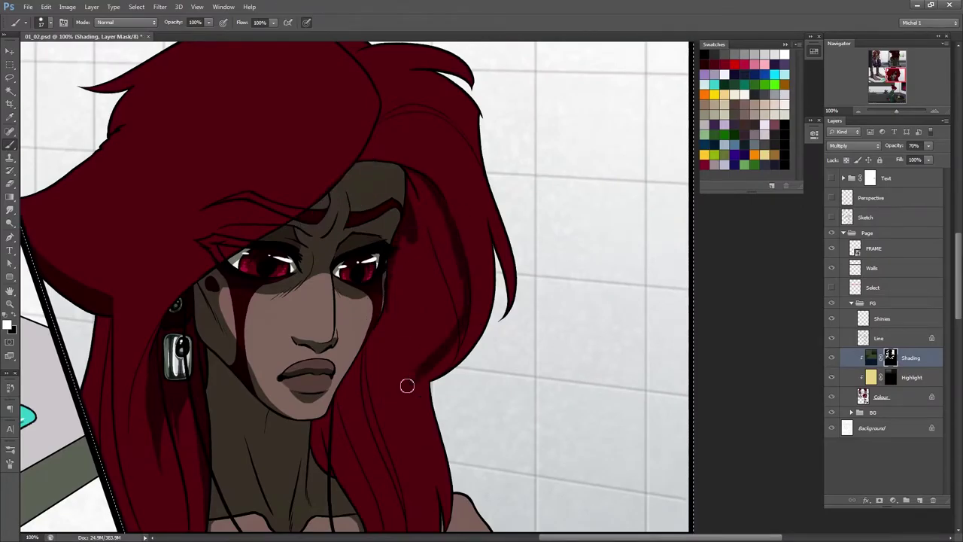
scroll(425, 364, down, 5)
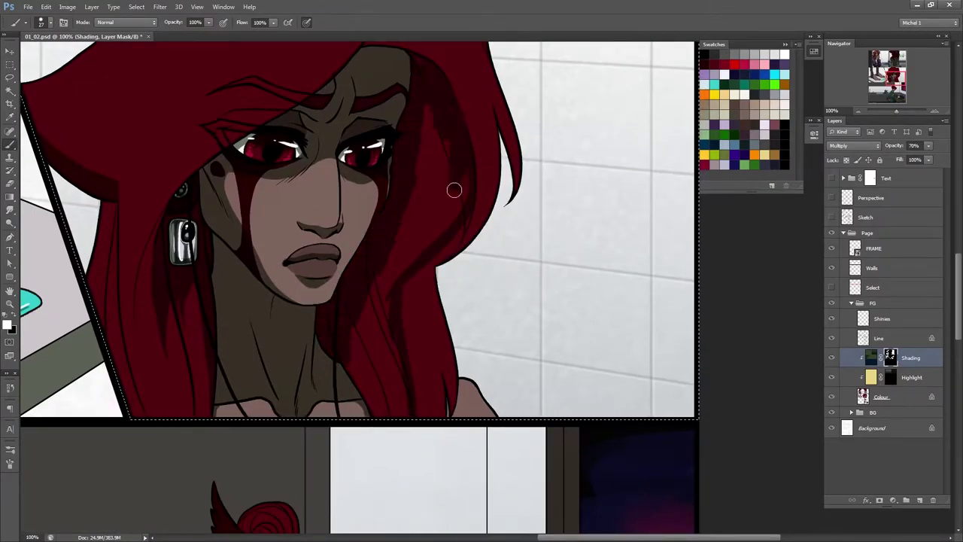
scroll(518, 217, left, 4)
scroll(518, 217, up, 1)
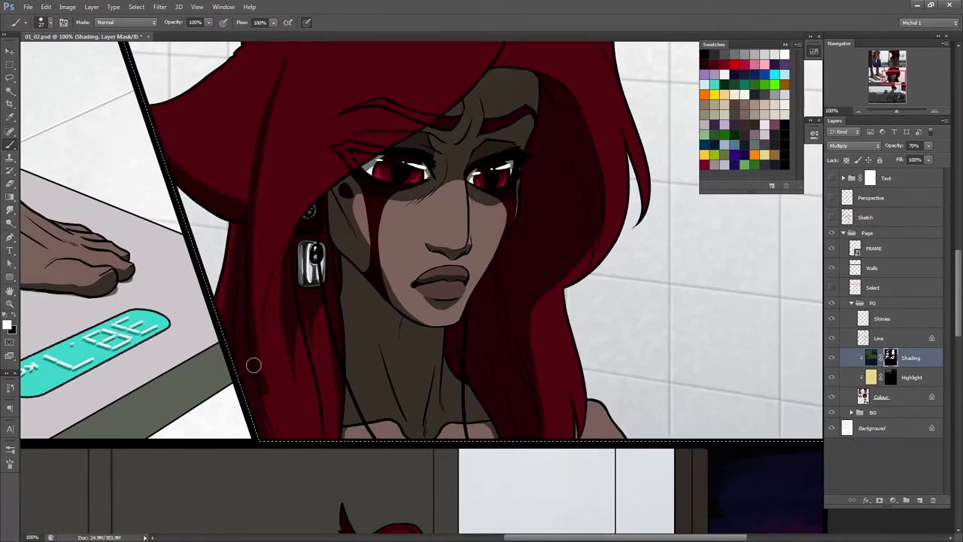
- Paint shadow strands through the long lower locks, the back tuft and the parted hair at the crown
scroll(269, 121, right, 4)
scroll(155, 344, up, 6)
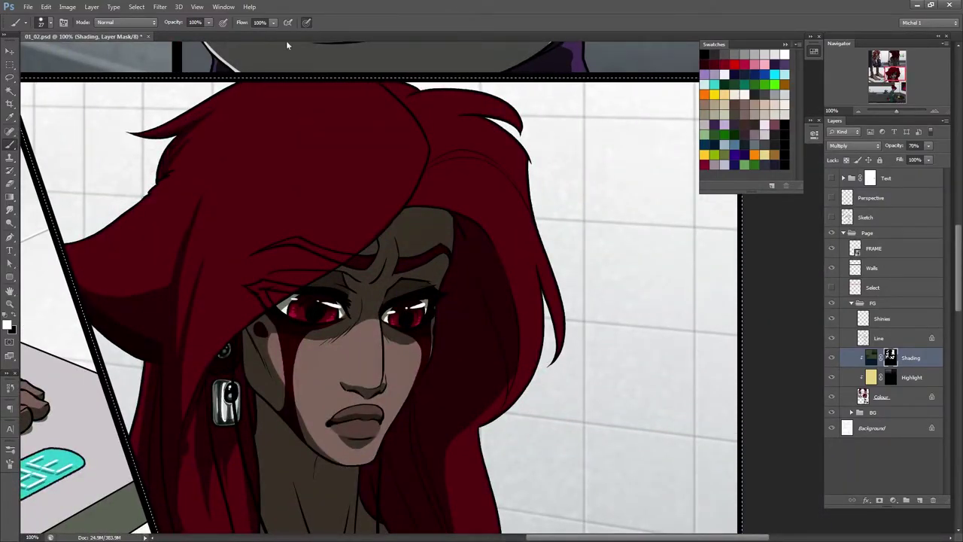
scroll(201, 260, down, 8)
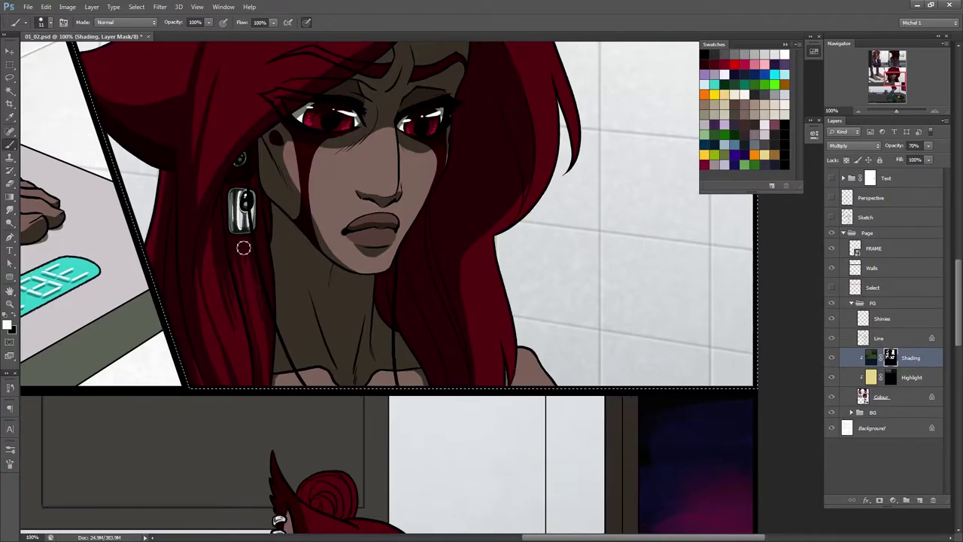
scroll(231, 293, right, 9)
scroll(264, 319, up, 2)
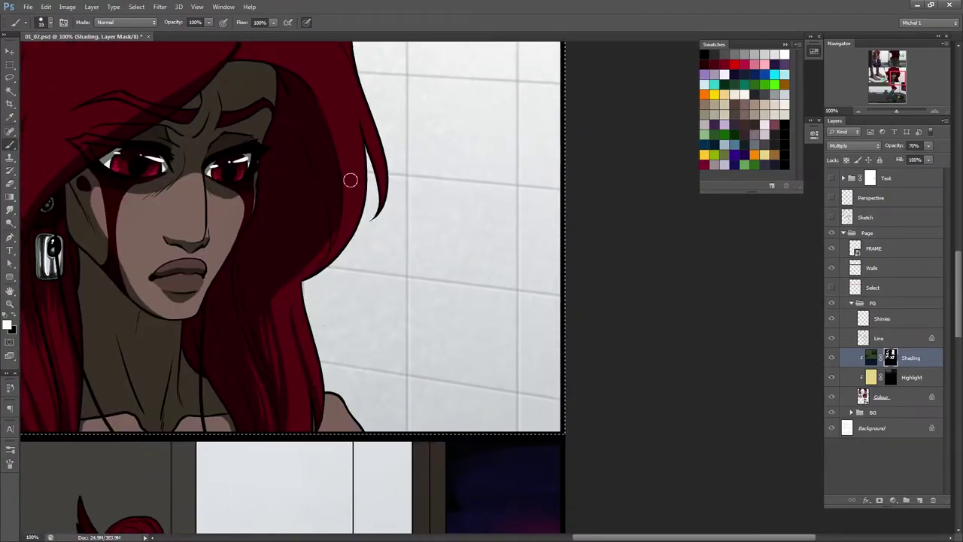
scroll(329, 319, up, 5)
scroll(254, 132, right, 2)
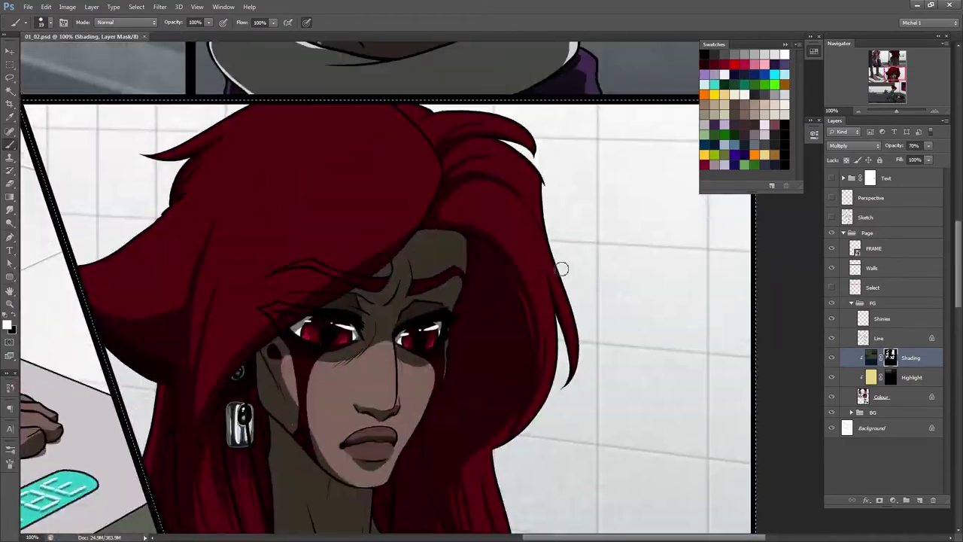
- Paint hard-edged highlight shapes over the crown, fringe and side hair on the Highlight layer's mask
key(alt+bracketleft)
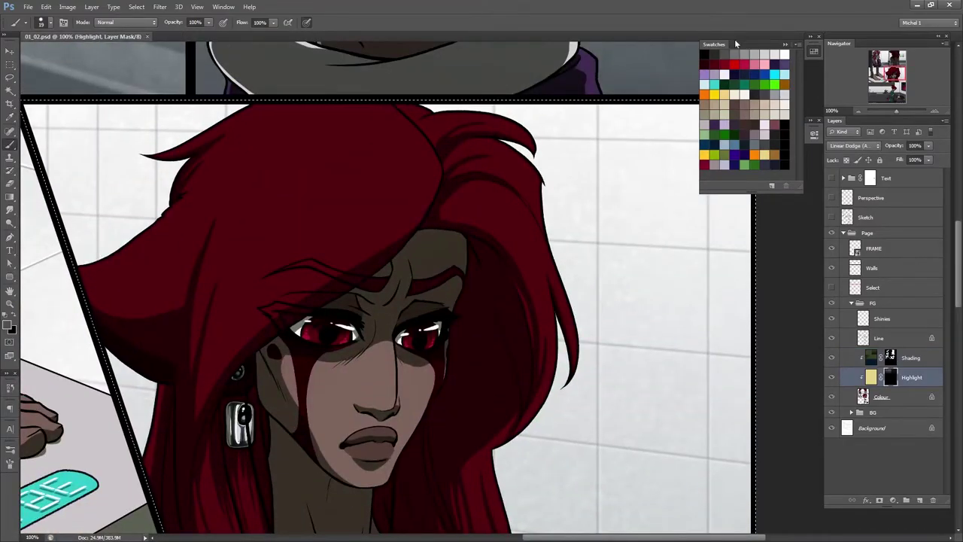
key(ctrl+z)
drag(312, 114, 434, 150)
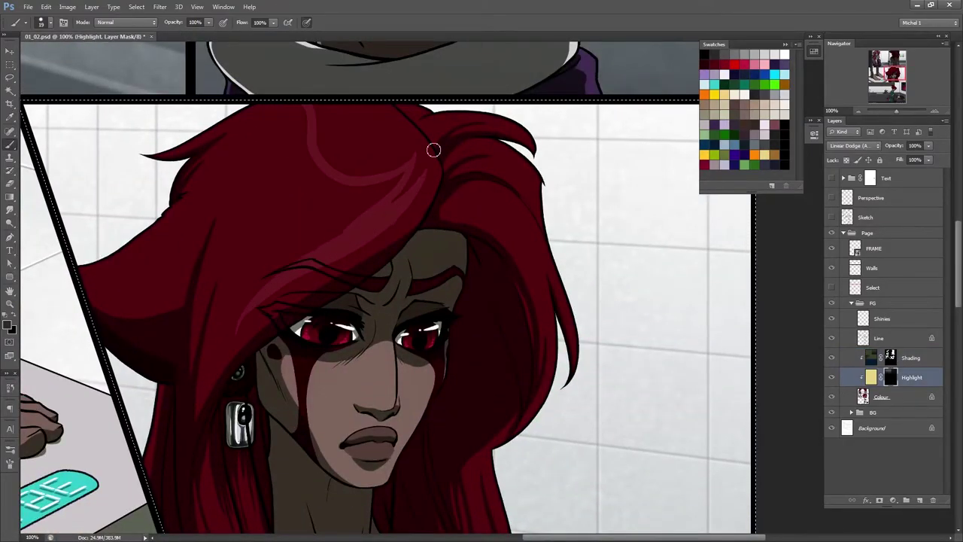
mouse_move(208, 139)
mouse_down()
mouse_move(238, 293)
mouse_move(222, 249)
mouse_move(365, 196)
mouse_up()
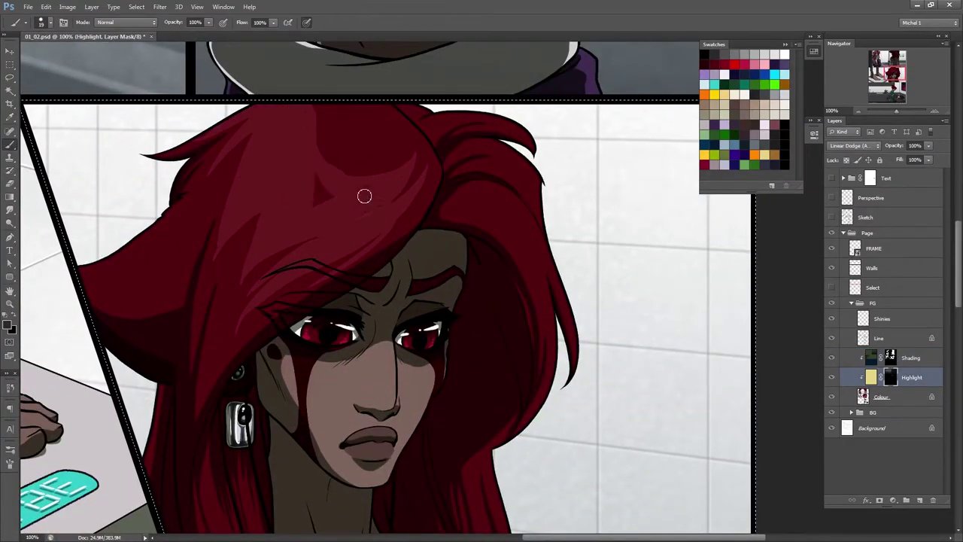
drag(504, 206, 473, 191)
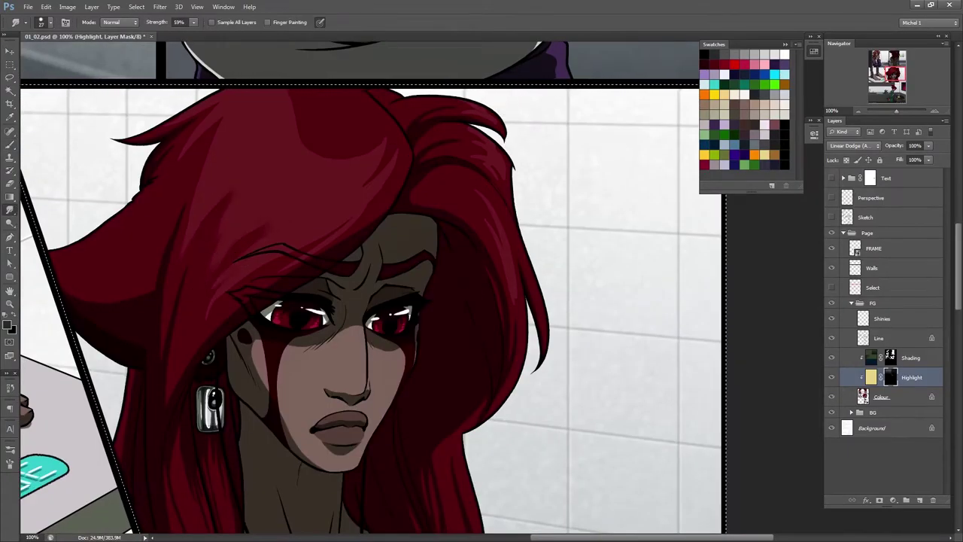
- Smudge the hair highlights at 59% strength and brush extra glow over the crown and lower locks in Screen mode
key(ctrl+minus)
key(b)
key(ctrl+plus)
click(124, 22)
key(Escape)
scroll(301, 263, down, 3)
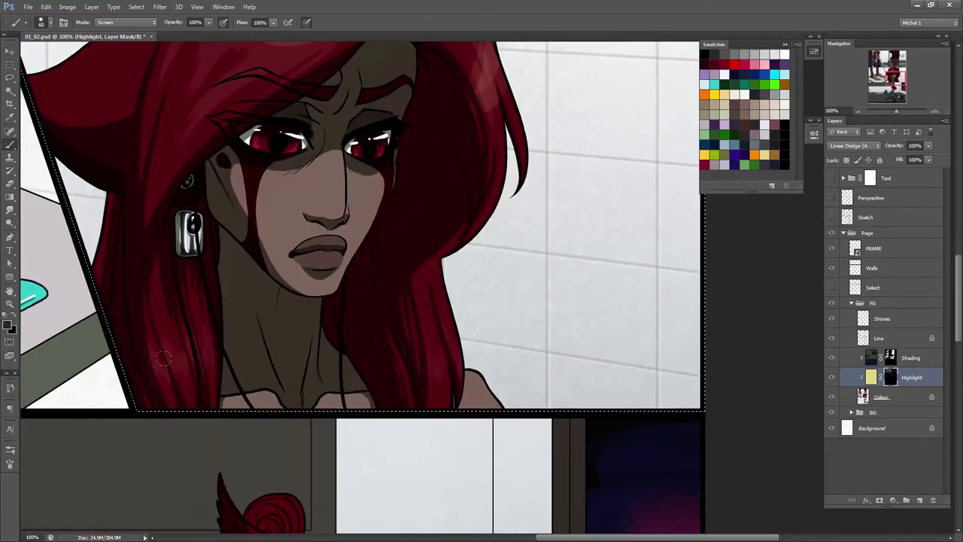
scroll(301, 263, up, 3)
right_click(192, 184)
key(r)
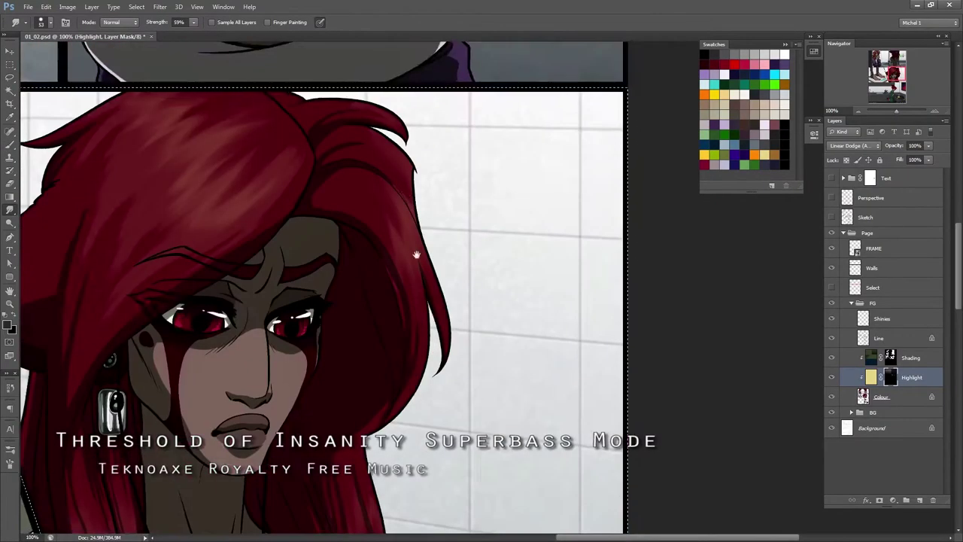
- Try a Screen gradient at 30% opacity on the Highlight mask and rework the crown highlights with the brush
key(g)
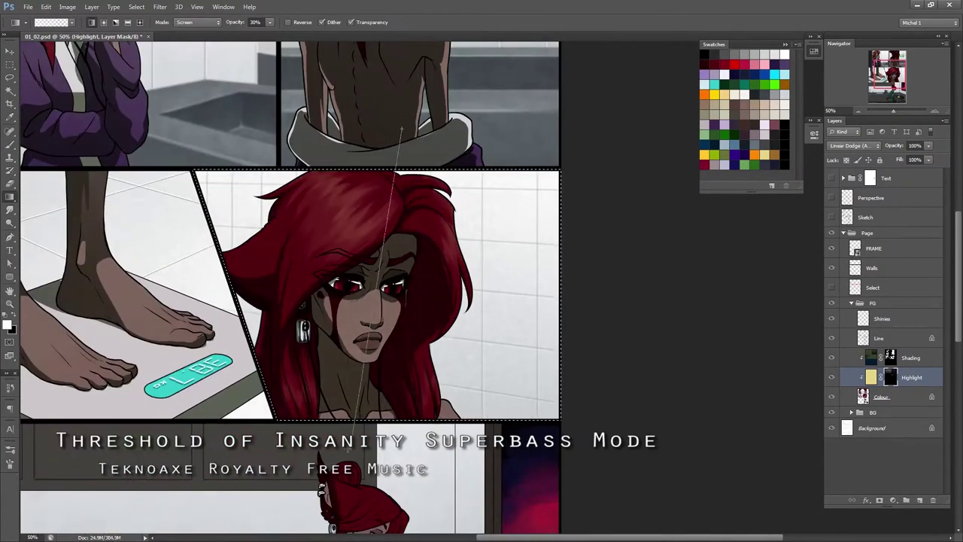
key(ctrl+minus)
key(ctrl+plus)
key(b)
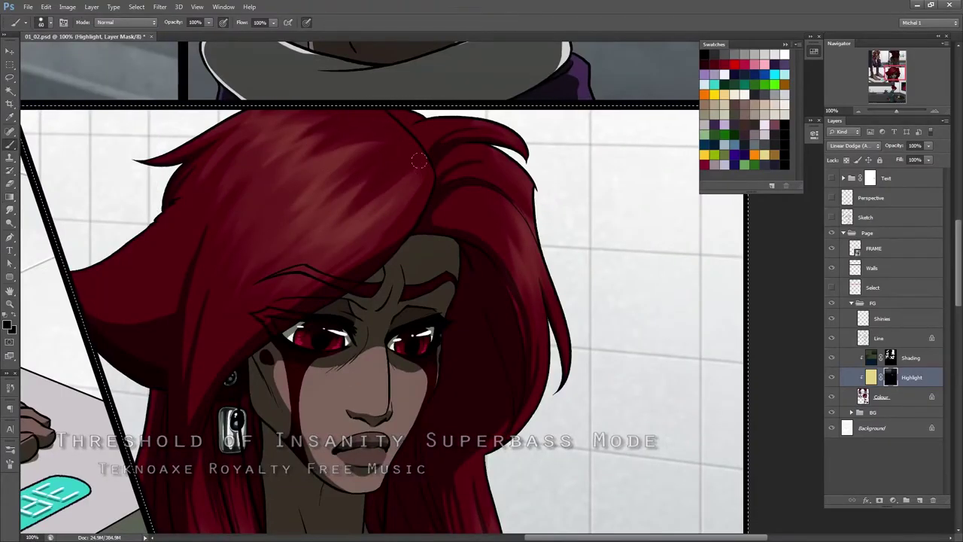
drag(406, 184, 267, 271)
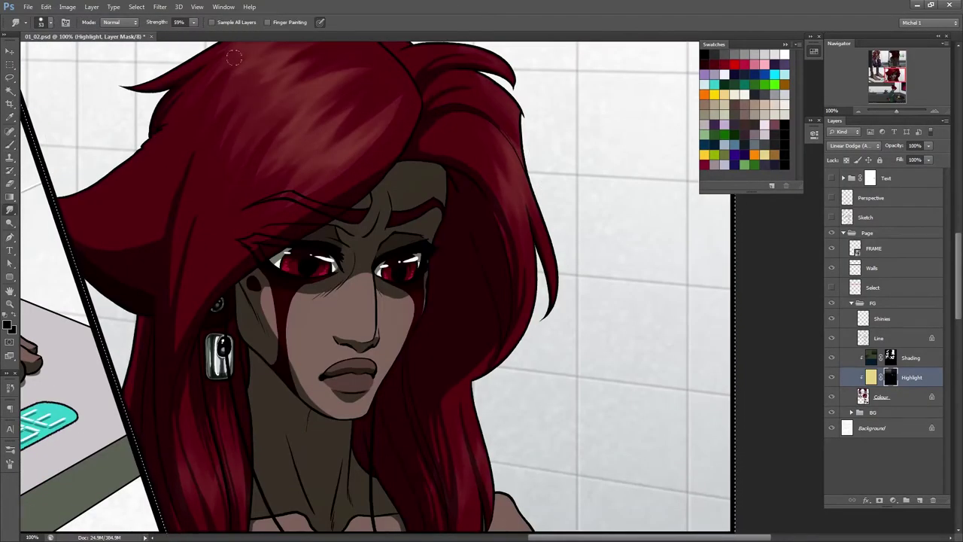
- Brush further highlight strokes across the large fringe above the eye on the Highlight mask
key(b)
scroll(233, 57, up, 3)
key(z)
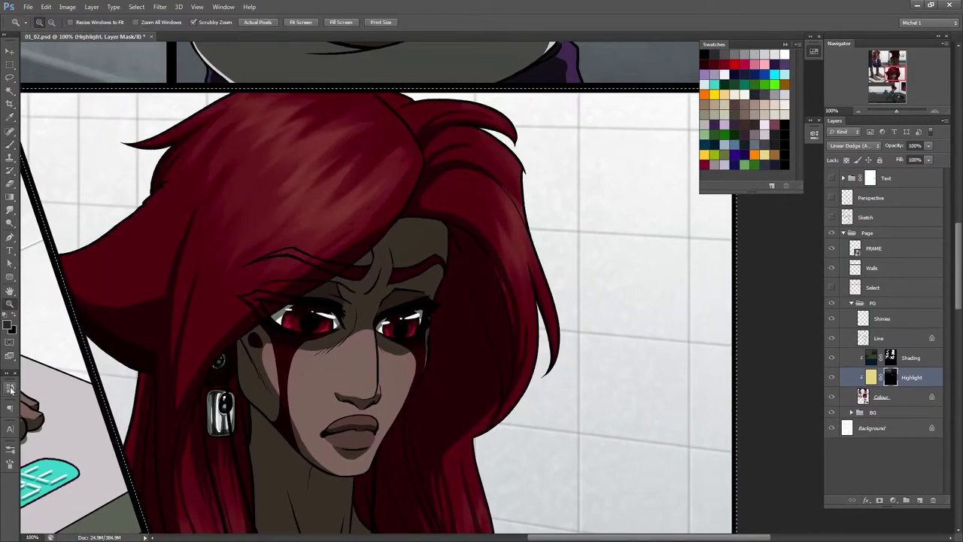
key(b)
drag(308, 252, 394, 178)
mouse_move(257, 209)
mouse_down()
mouse_move(368, 142)
mouse_move(415, 160)
mouse_up()
- Revert the painted hair highlights on the Highlight mask
click(15, 415)
scroll(574, 226, down, 3)
scroll(490, 371, up, 3)
scroll(510, 230, down, 2)
scroll(509, 230, up, 2)
key(ctrl+alt+z)
key(ctrl+alt+z)
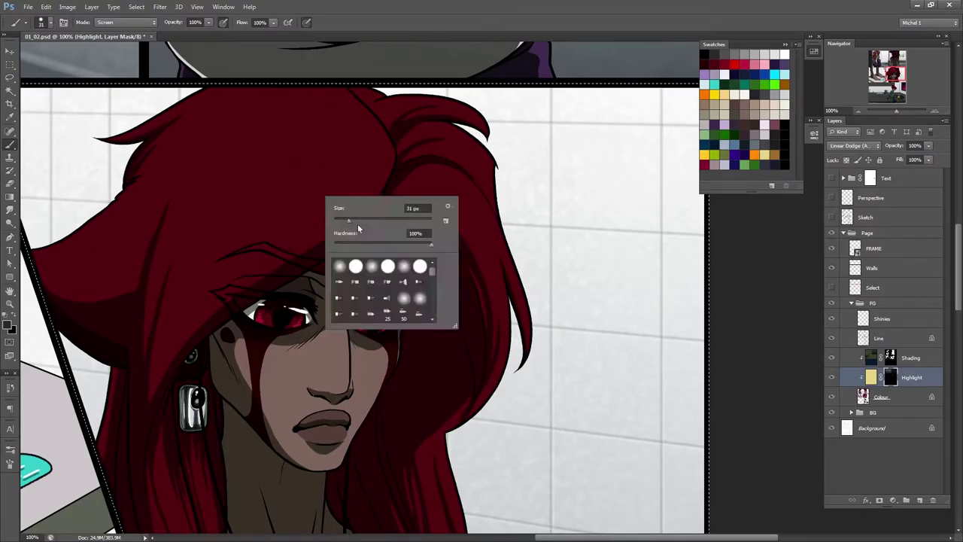
- Repaint soft highlight bands on the crown, side hair and lower locks on the Highlight mask with a Screen-mode brush
key(ctrl+shift+z)
key(ctrl+shift+z)
scroll(247, 338, down, 4)
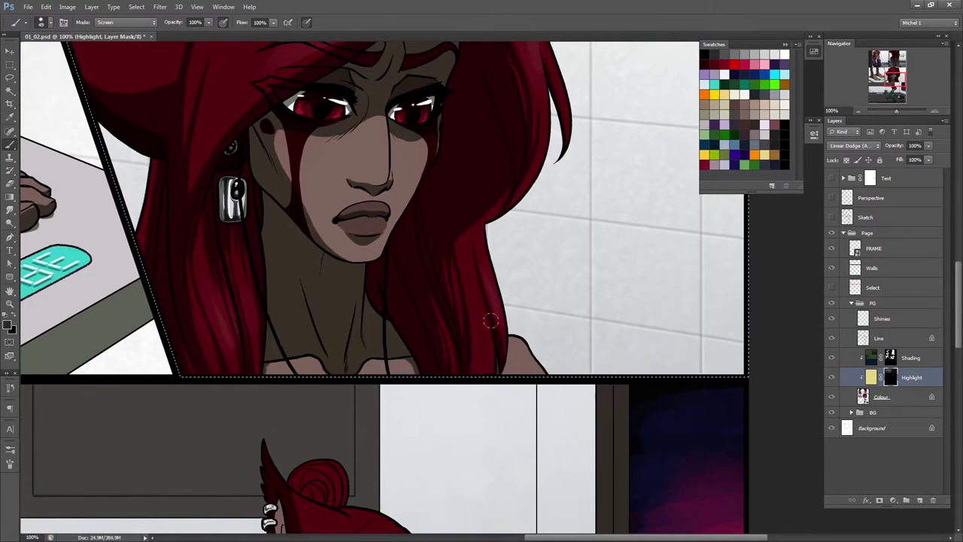
scroll(497, 337, up, 4)
right_click(346, 226)
drag(392, 237, 444, 236)
scroll(520, 290, down, 4)
scroll(299, 234, up, 3)
- Add fine highlight strokes to the outer back tuft of the hair on the Highlight mask, using a 22 px Screen-mode brush
key(alt+bracketright)
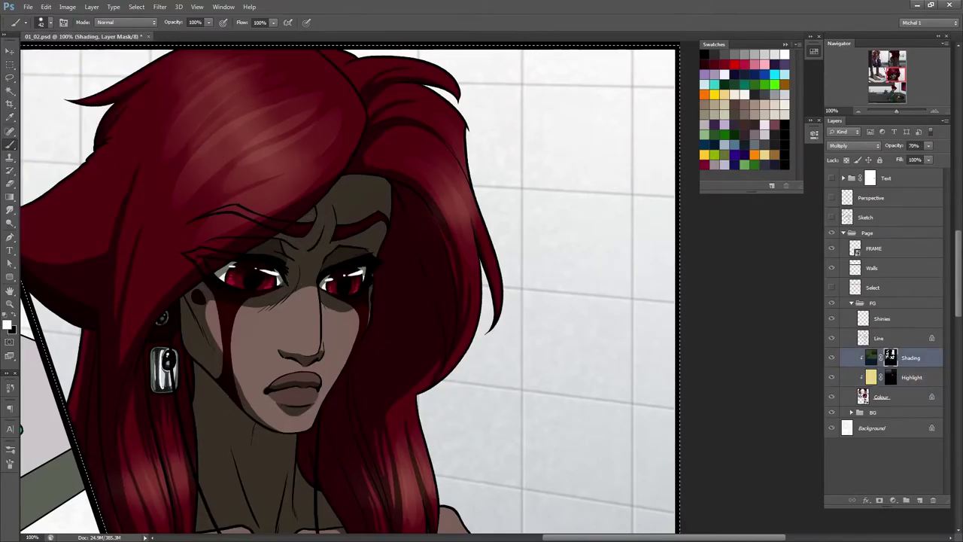
scroll(299, 234, up, 2)
scroll(519, 271, left, 5)
key(alt+bracketleft)
key(shift+alt+s)
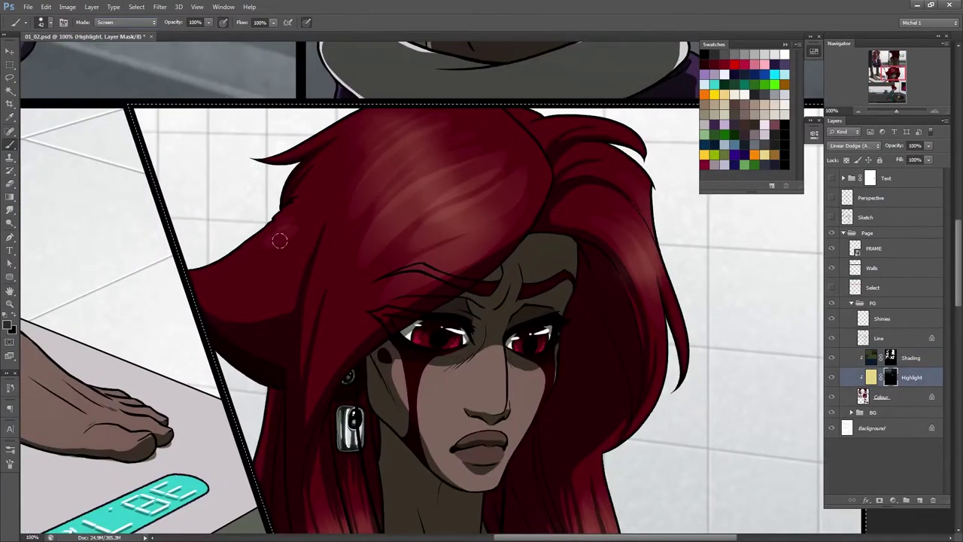
scroll(293, 225, down, 1)
scroll(587, 253, right, 3)
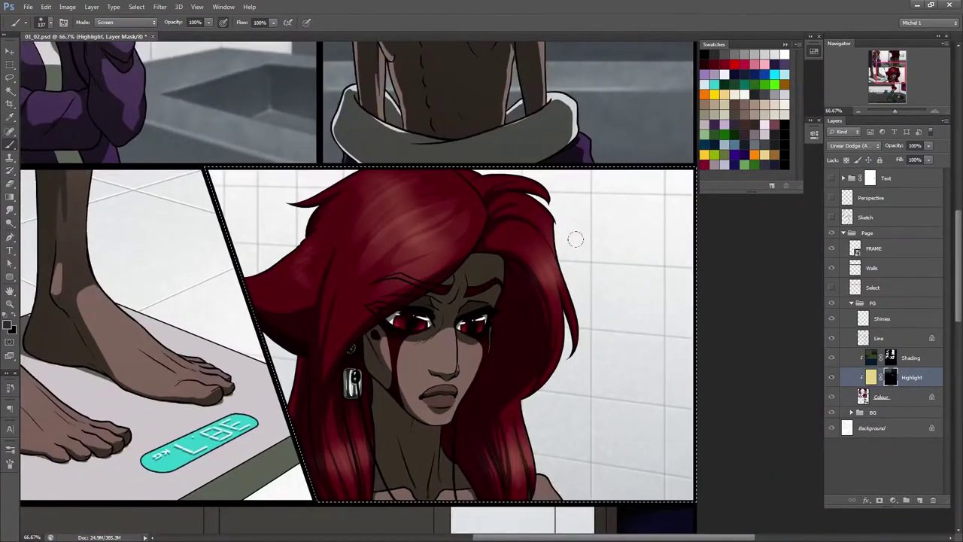
scroll(290, 272, up, 3)
right_click(481, 285)
key(Return)
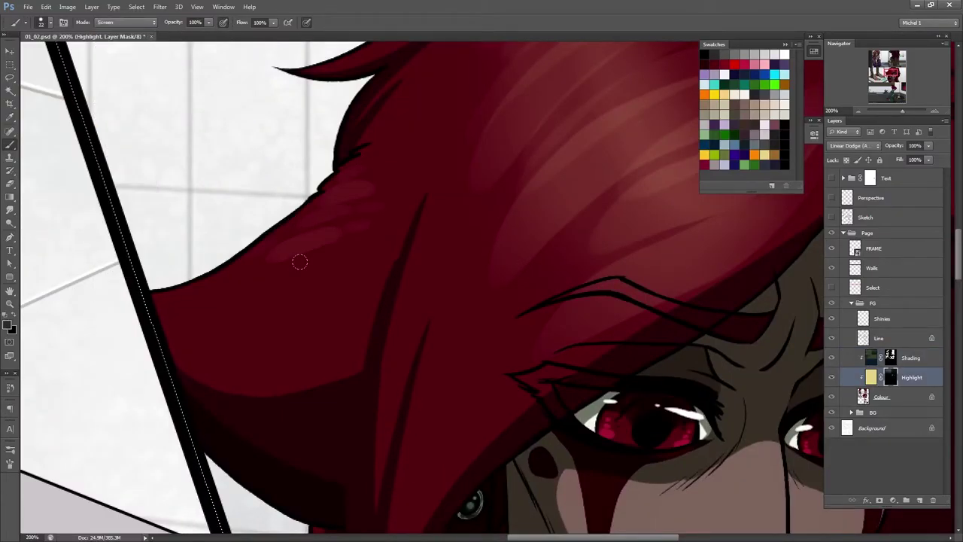
- Apply a 30% Screen gradient to the Highlight mask in the face panel, save the file and return to the Shading mask
scroll(186, 315, down, 2)
key(g)
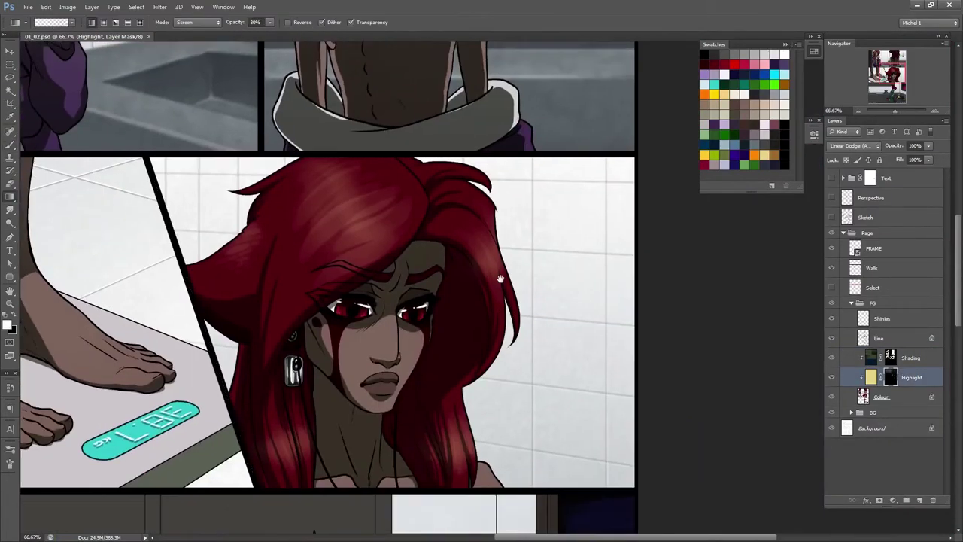
scroll(451, 302, down, 1)
click(909, 358)
key(b)
scroll(353, 301, up, 3)
scroll(467, 194, down, 3)
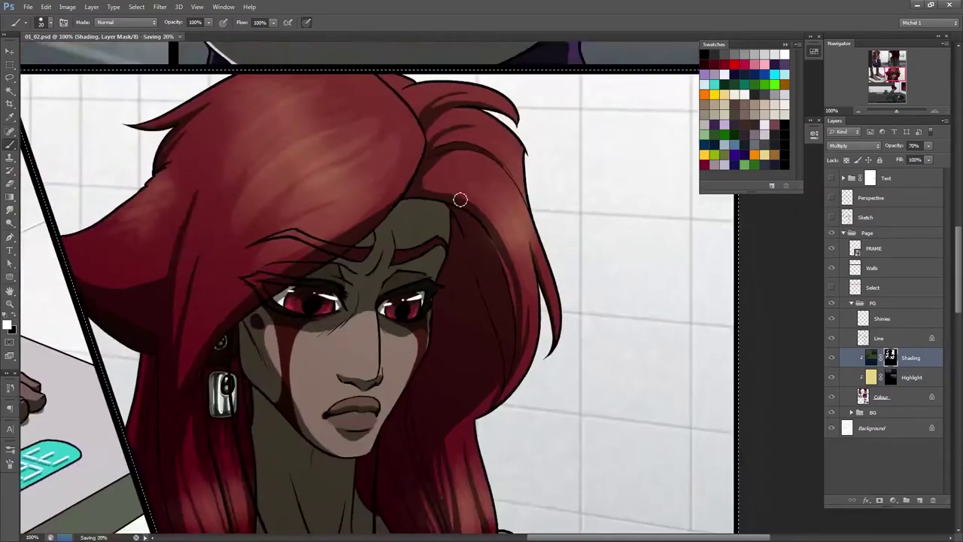
scroll(489, 186, down, 2)
scroll(512, 213, up, 1)
- Select the kitchen panel's area from the Select layer and return to the Shading mask with a 12 px brush
click(873, 287)
key(w)
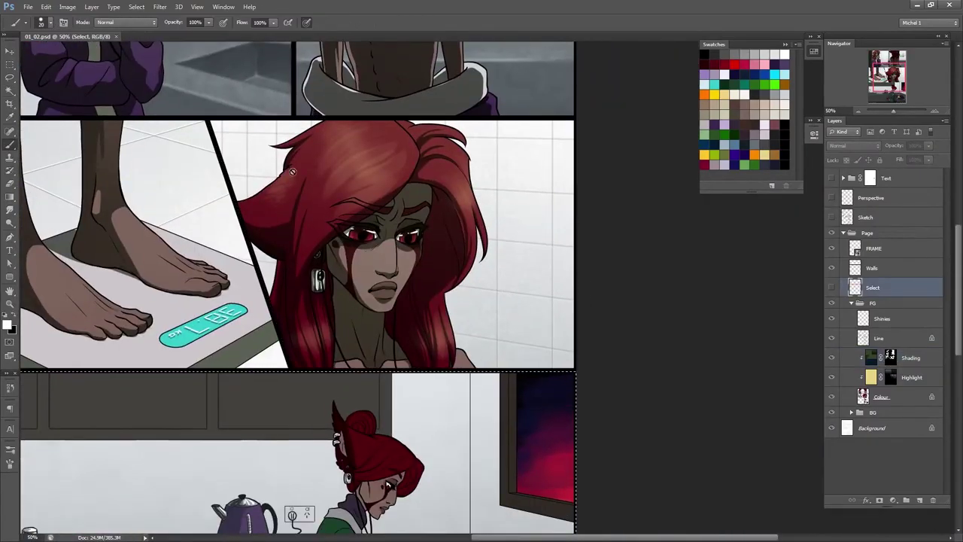
click(338, 451)
click(910, 358)
key(b)
scroll(414, 452, up, 4)
right_click(401, 309)
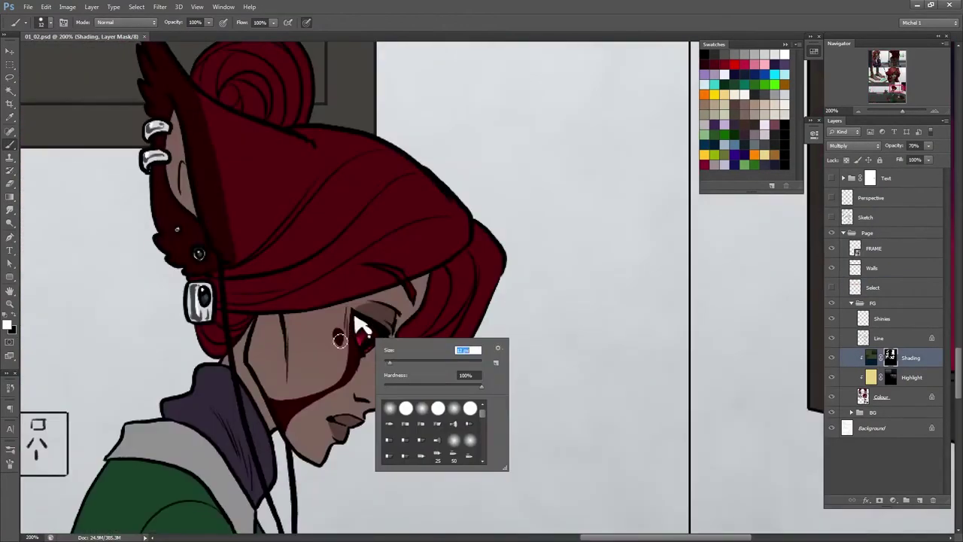
key(Escape)
click(890, 357)
- Paint shadow over the kitchen figure's brow, eye area, side of the face, jaw, scarf and front hair roll
drag(371, 299, 447, 238)
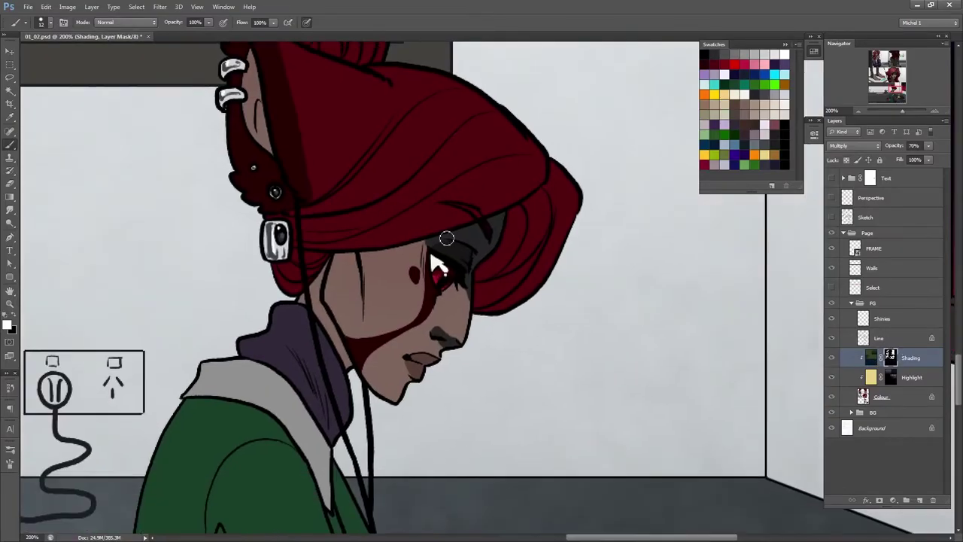
drag(328, 299, 407, 283)
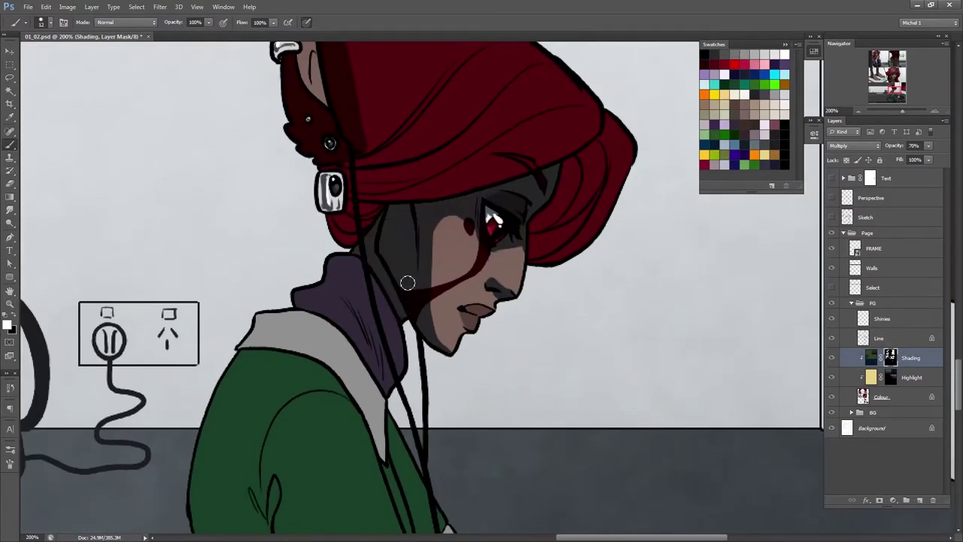
drag(333, 279, 290, 370)
drag(526, 248, 558, 320)
drag(556, 264, 494, 373)
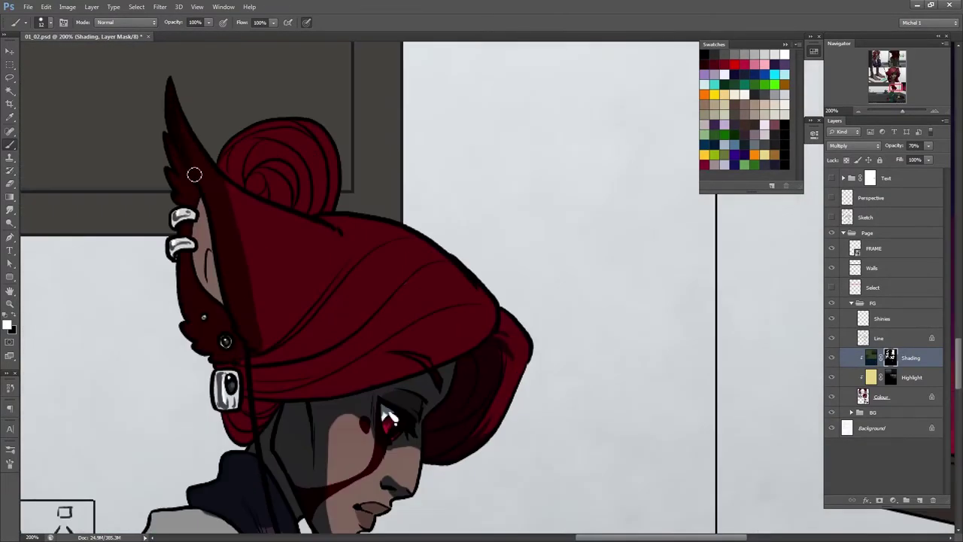
- Shade the hair bun and the hair behind the ear, and add red to the Highlight layer's colour for the kitchen panel
drag(240, 146, 260, 190)
key(alt+bracketleft)
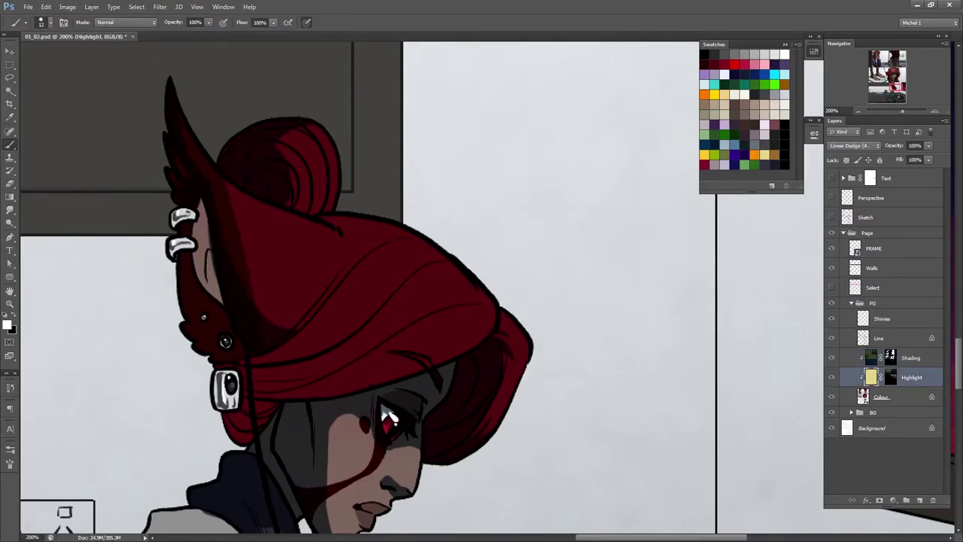
key(alt+bracketright)
- Paint shadow on the Shading mask over the kitchen figure's hair, scarf and collar
key(b)
mouse_move(369, 335)
mouse_down()
mouse_move(834, 23)
mouse_move(431, 256)
mouse_move(490, 210)
mouse_up()
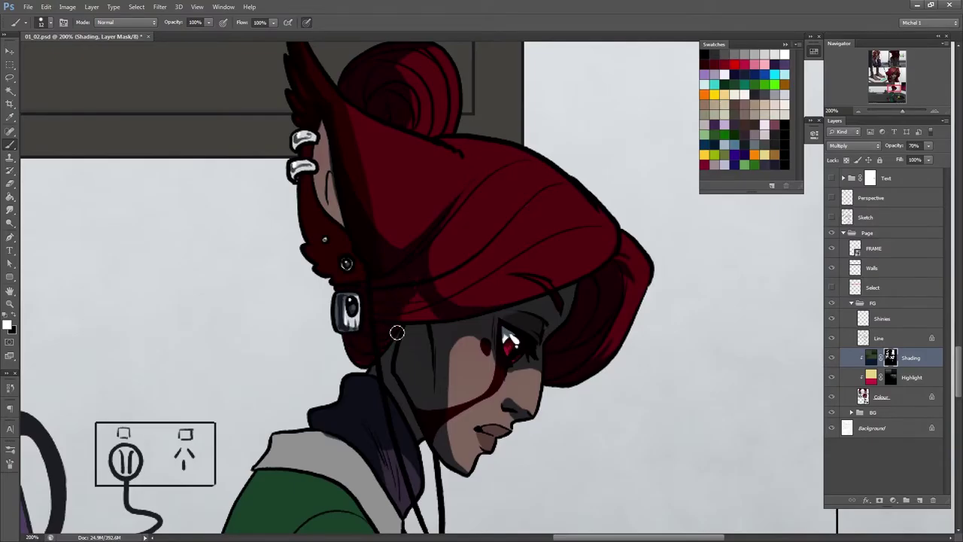
scroll(396, 332, down, 5)
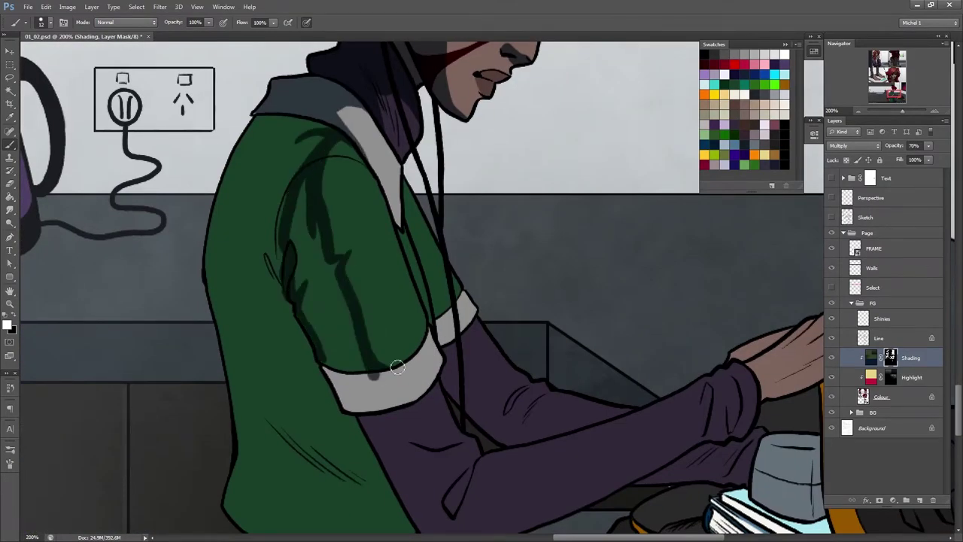
- Paint shadow folds on the Shading mask over the kitchen figure's sleeves, green shirt and trousers
scroll(397, 366, down, 3)
scroll(397, 367, up, 3)
scroll(452, 301, down, 2)
mouse_move(452, 301)
mouse_down()
mouse_move(507, 234)
mouse_move(490, 220)
mouse_up()
mouse_move(388, 294)
mouse_down()
mouse_move(331, 399)
mouse_move(198, 286)
mouse_up()
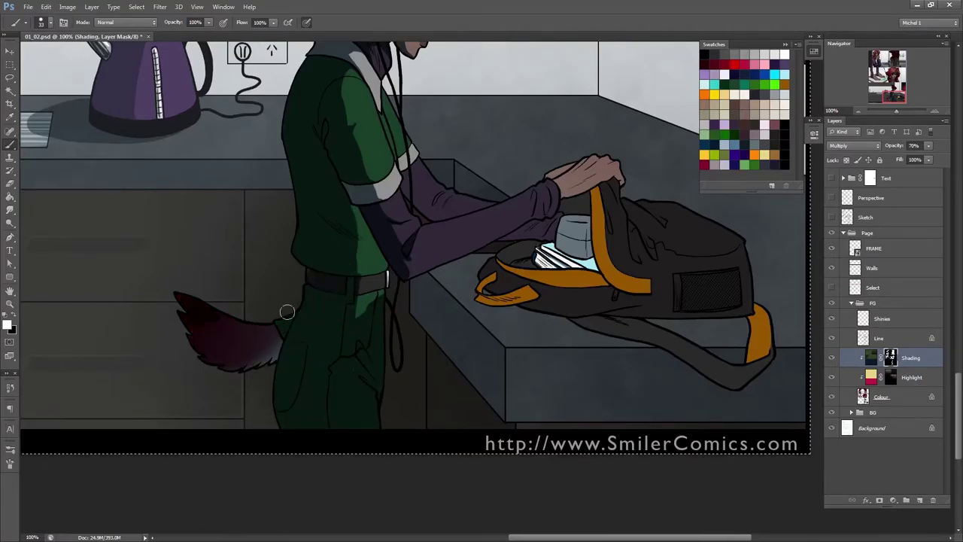
- Paint highlight strands in the kitchen figure's hair on the Highlight mask with a 15 px brush and add a 30% Screen gradient
scroll(424, 261, up, 2)
scroll(424, 261, right, 2)
drag(896, 319, 895, 311)
key(ctrl+plus)
click(890, 358)
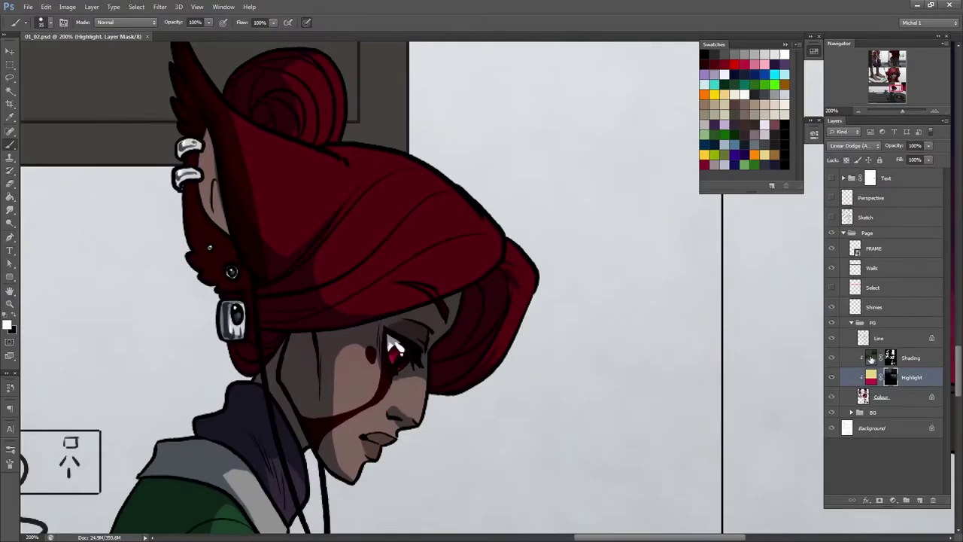
click(871, 360)
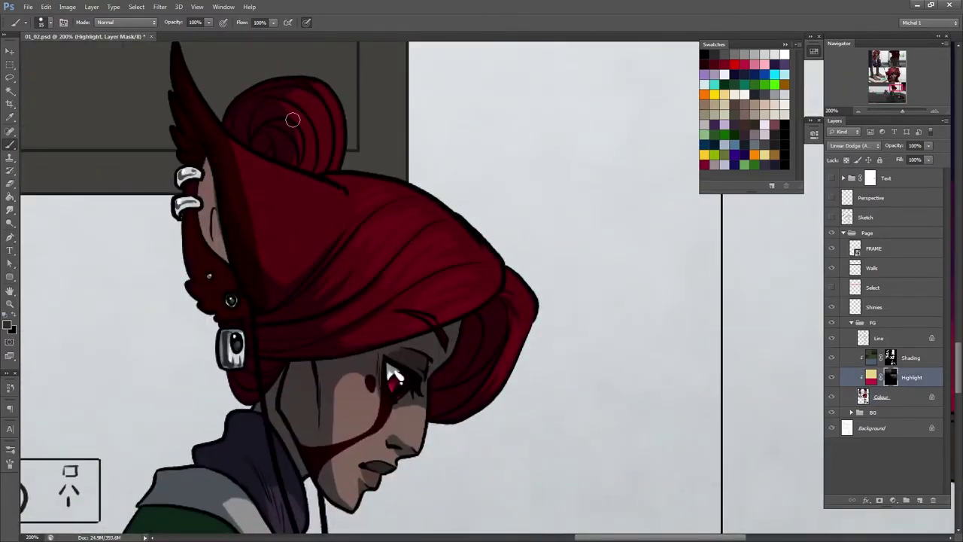
key(shift+alt+s)
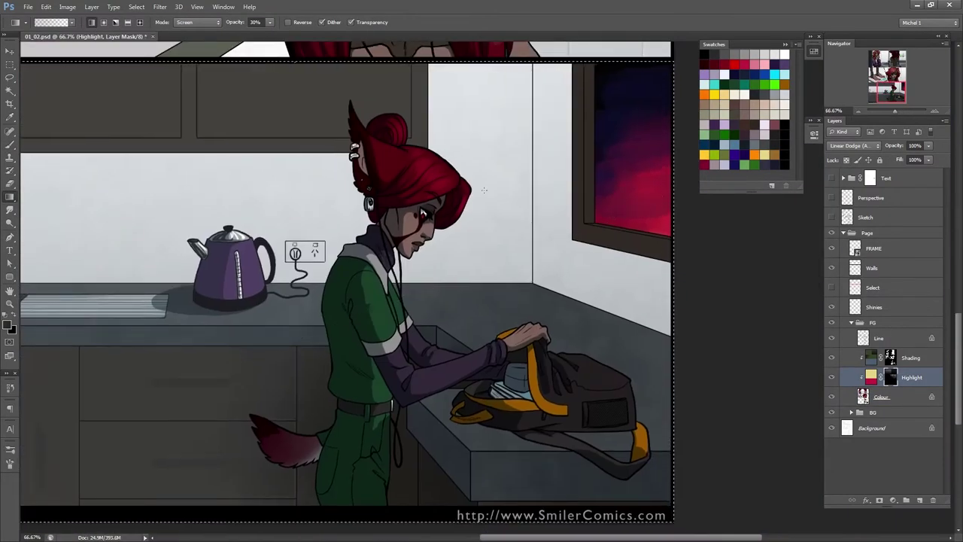
key(alt+])
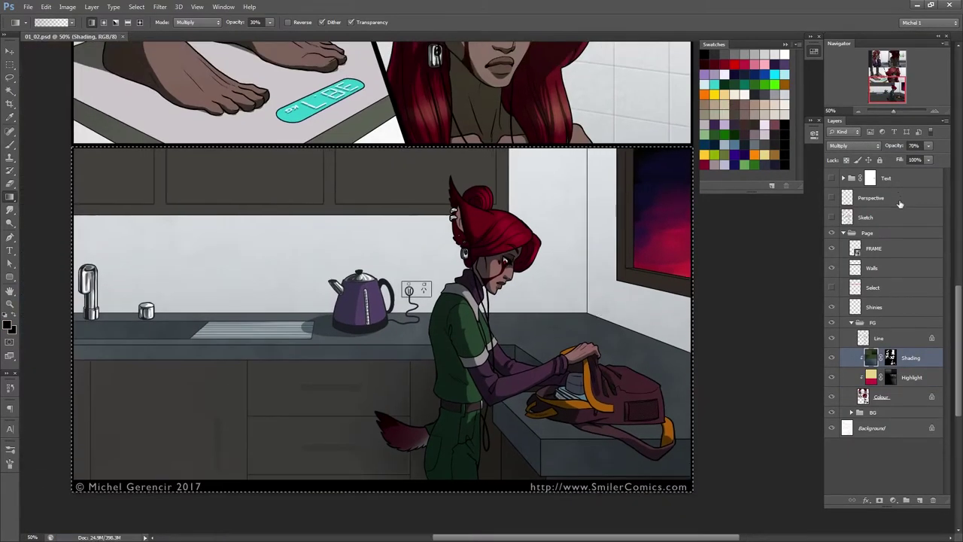
- Add a darkening Brightness/Contrast adjustment layer limited to the kitchen panel and place it above the FG group
click(894, 500)
click(876, 317)
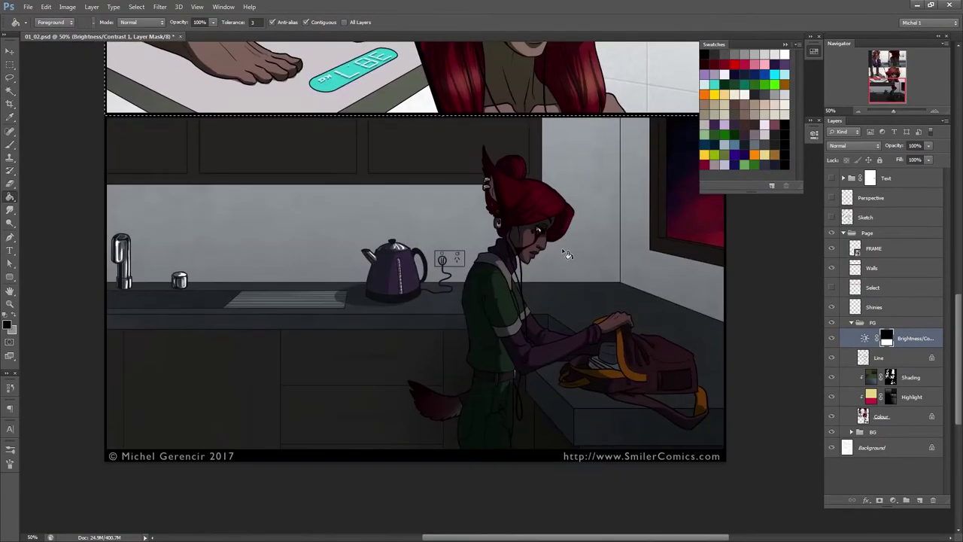
drag(915, 338, 899, 316)
- Select the kitchen panel and fade the Brightness/Contrast mask diagonally with gradients at 30% and 100% opacity
scroll(414, 286, up, 1)
key(ctrl+minus)
key(w)
click(412, 398)
key(g)
drag(237, 372, 452, 226)
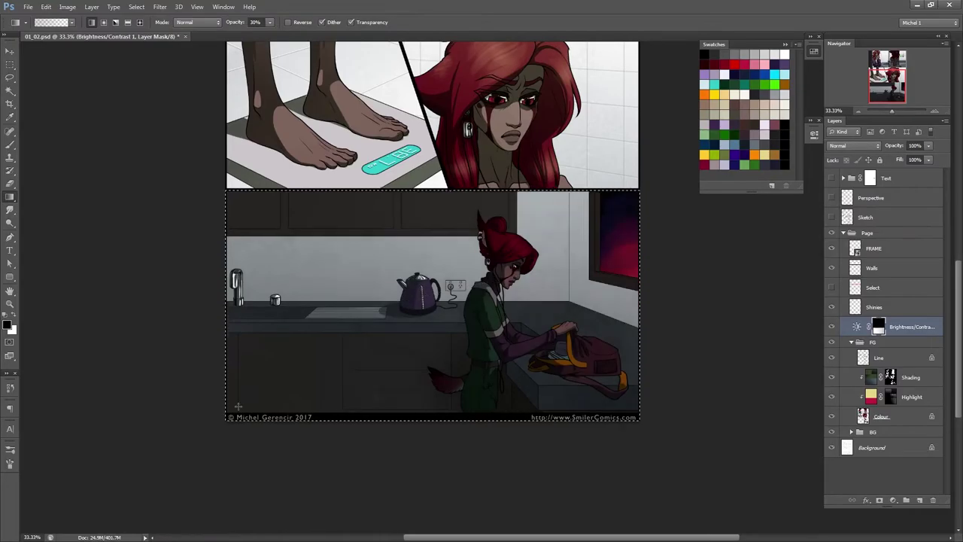
key(0)
drag(241, 399, 421, 226)
- Create a layer above Haze in the BG group, fill the kitchen panel with red, set Linear Dodge (Add) and add a mask
click(851, 432)
scroll(920, 425, down, 2)
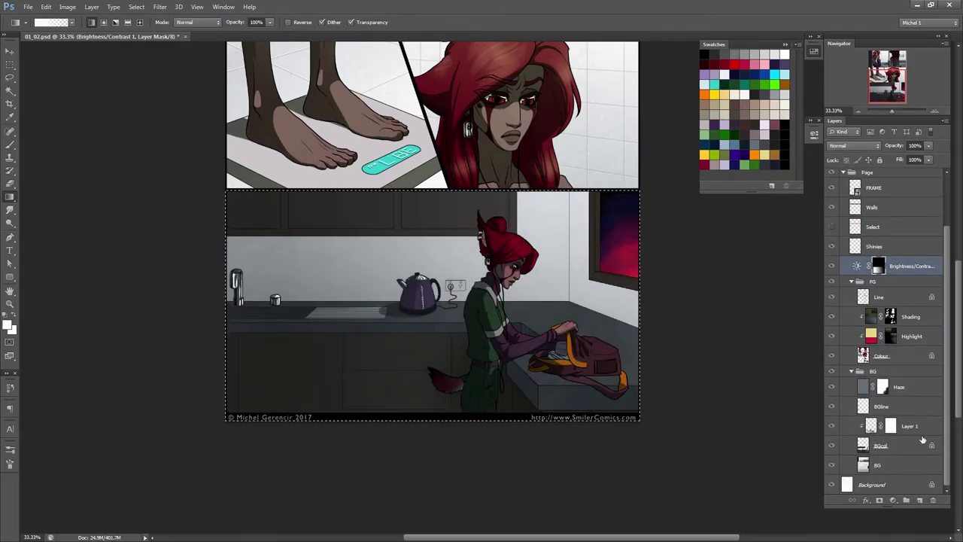
click(943, 392)
key(ctrl+shift+alt+n)
key(shift+g)
click(433, 339)
click(854, 145)
click(854, 248)
click(880, 500)
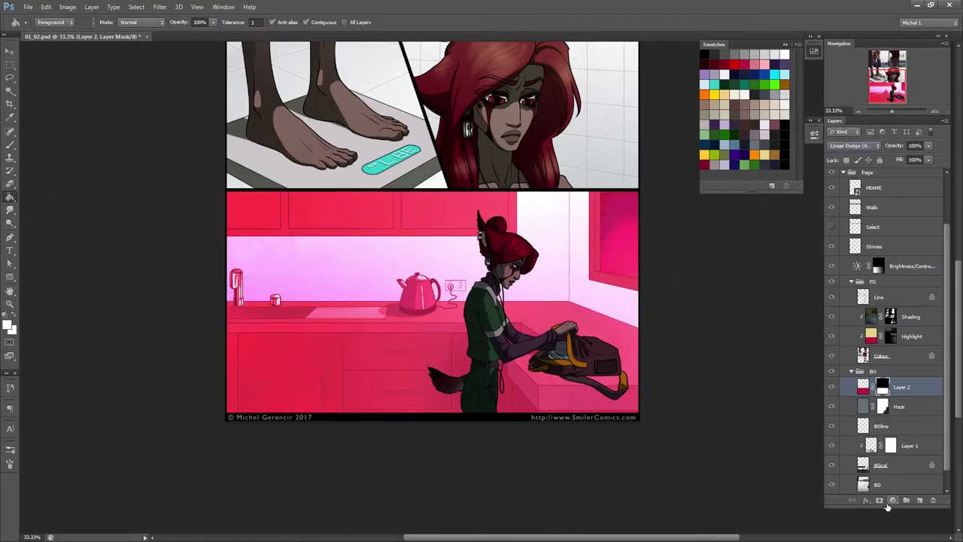
- Try to limit the red glow by inverting its mask, adding a gradient from the window and brushing around the counter edge
key(ctrl+i)
key(g)
drag(603, 226, 187, 454)
key(ctrl+plus)
mouse_move(773, 474)
mouse_down()
mouse_move(665, 441)
mouse_move(609, 299)
mouse_up()
key(ctrl+plus)
key(b)
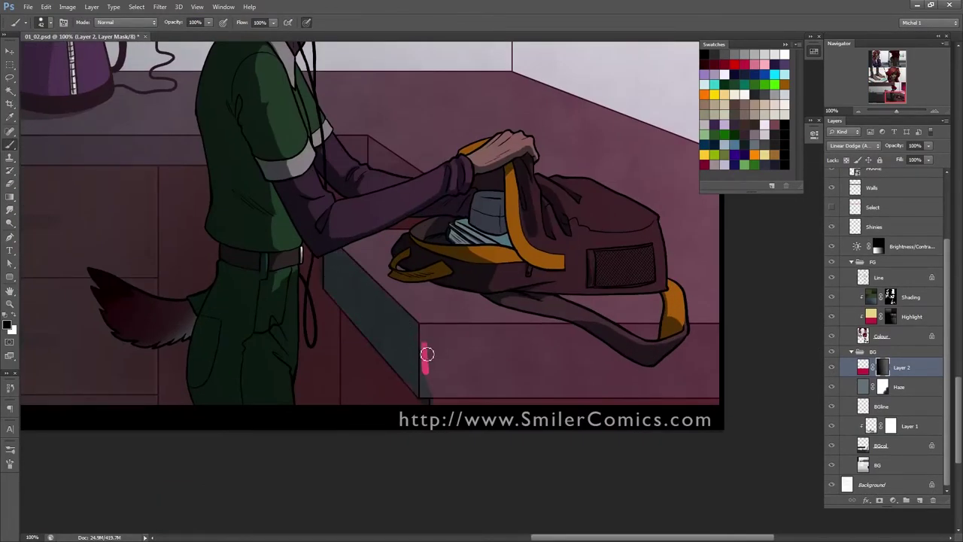
- Undo the red fill and the mask edits on the glow layer
key(ctrl+alt+z)
key(ctrl+alt+z)
key(ctrl+alt+z)
key(ctrl+alt+z)
key(ctrl+alt+z)
- Cast a red glow from the window across the kitchen panel with a 30% radial gradient directly on the glow layer
key(ctrl+minus)
key(ctrl+minus)
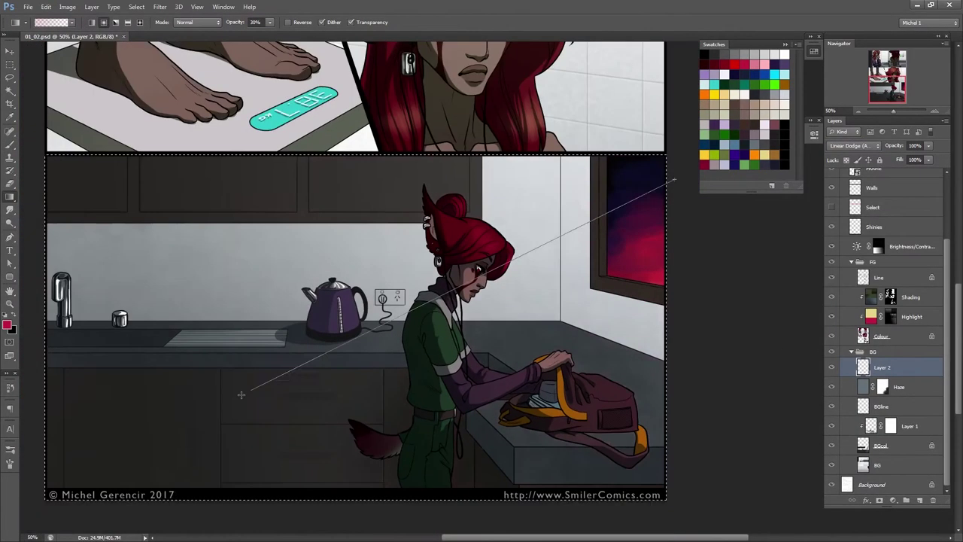
key(ctrl+shift+z)
key(ctrl+shift+z)
key(ctrl+shift+z)
key(ctrl+shift+z)
- Rename the background shadow layer to BGShade and the glow layer to BGlight
click(909, 425)
double_click(910, 425)
text(BGShade)
key(Return)
key(ctrl+minus)
double_click(882, 368)
text(BGlo)
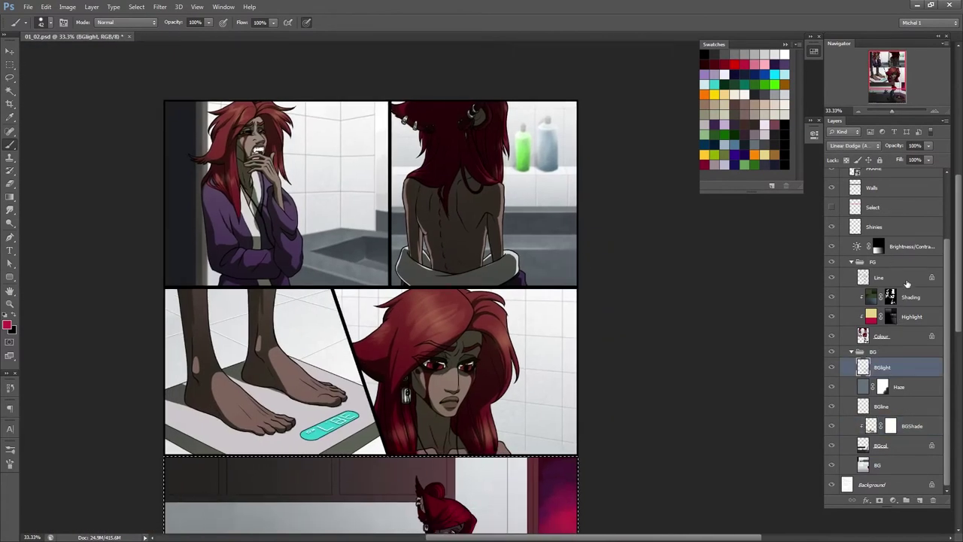
- Load the top two panels' area from the Select layer and add pale yellow gradient light on BGlight
click(881, 207)
ctrl+click(855, 207)
key(g)
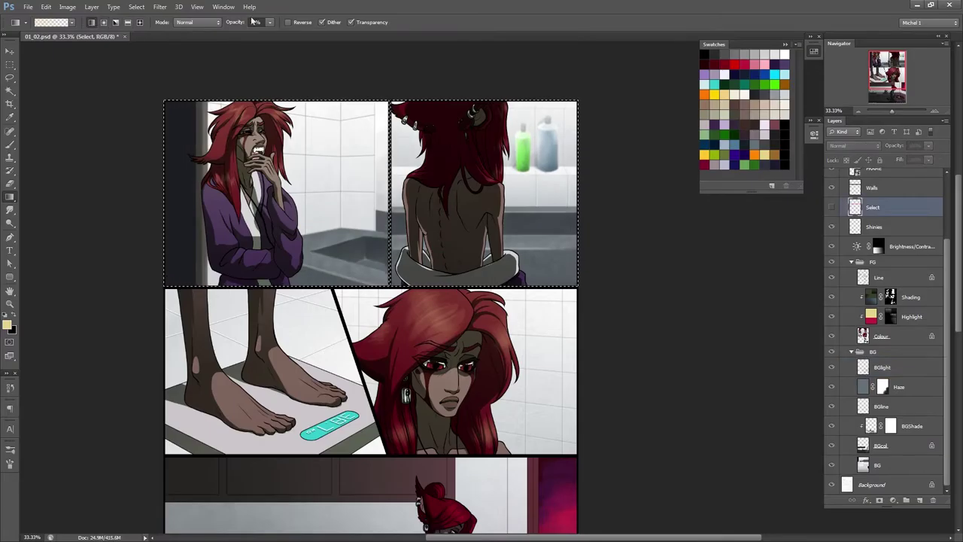
scroll(181, 80, down, 2)
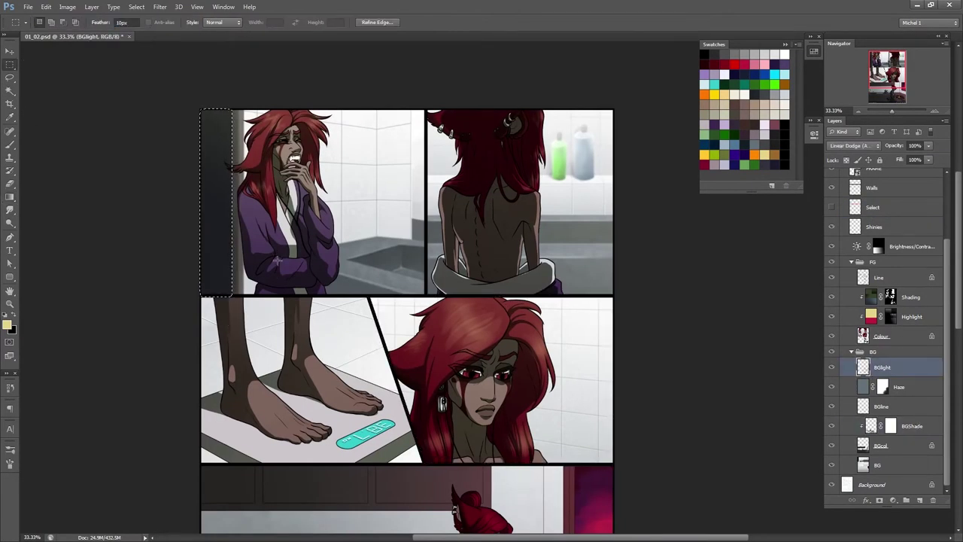
- Erase the yellow light from the selected dark doorway strip in the first panel
key(ctrl+plus)
key(b)
right_click(150, 177)
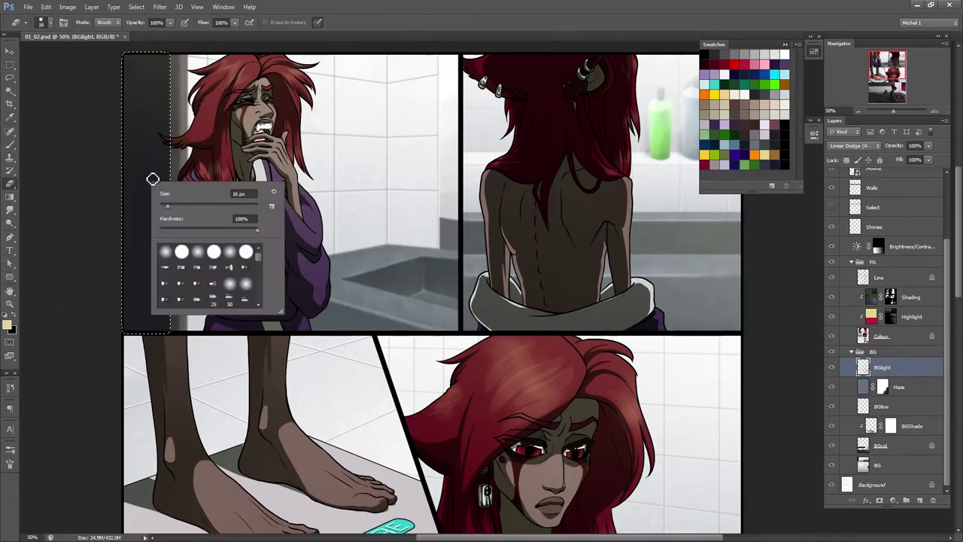
key(Escape)
- Switch to the BGShade layer and darken the doorway strip in black with a 166 px brush
key(alt+bracketleft)
key(alt+bracketleft)
key(alt+bracketleft)
key(d)
right_click(178, 193)
key(Escape)
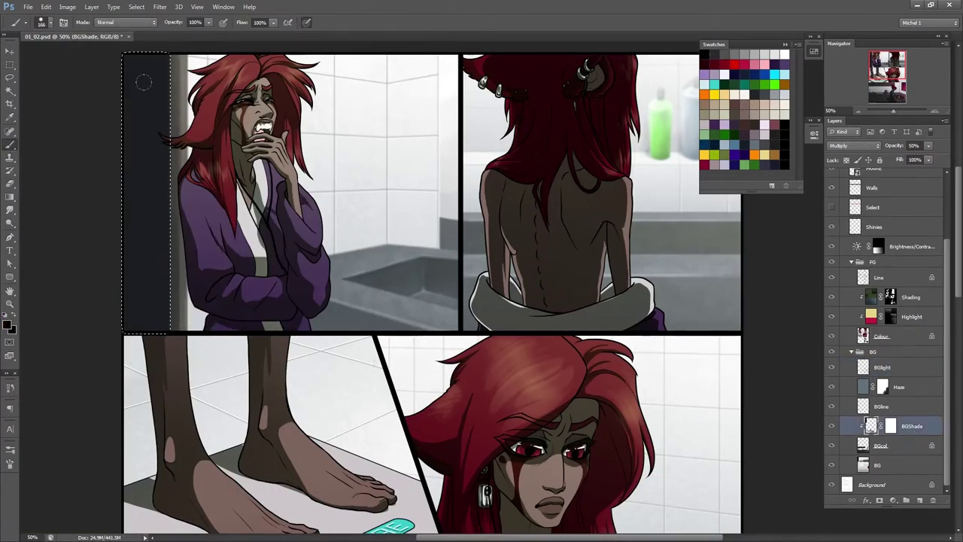
- Fill the doorway strip with black on the BGcol layer, deselect it and switch to the Haze layer
click(893, 448)
key(x)
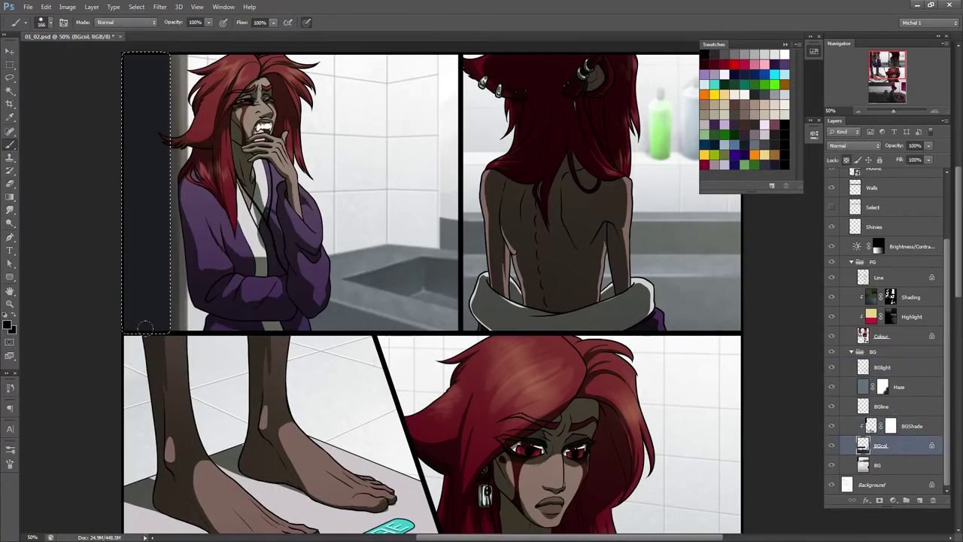
key(alt+BackSpace)
key(ctrl+d)
key(alt+bracketright)
key(alt+bracketright)
key(alt+bracketright)
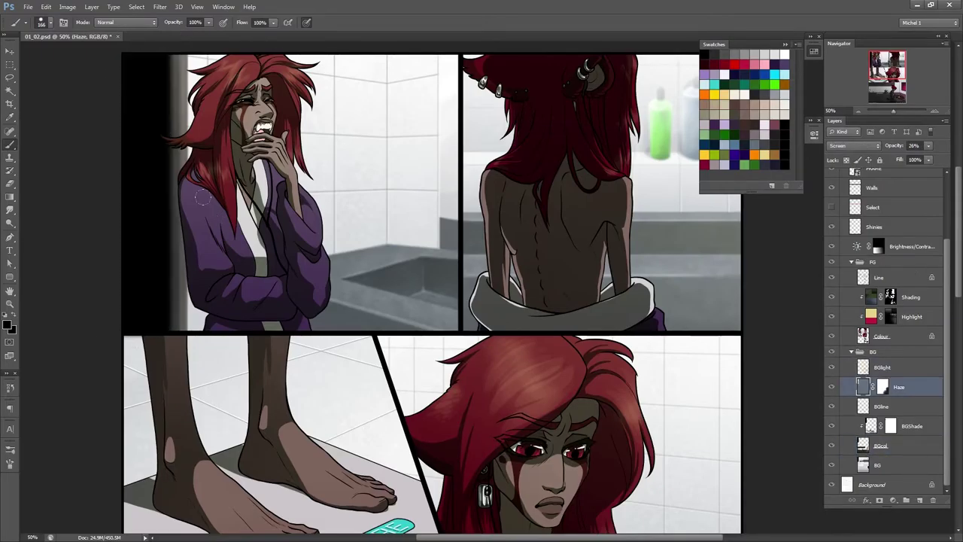
- Paint a cast shadow on the counter beneath the backpack and its strap on the BGShade layer
scroll(433, 293, down, 5)
key(alt+bracketleft)
key(alt+bracketleft)
key(ctrl+plus)
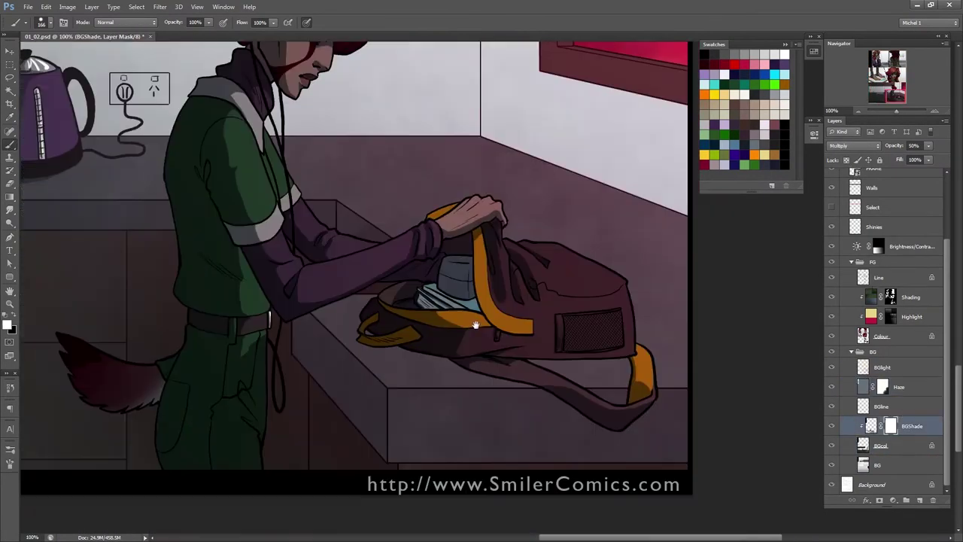
scroll(714, 301, down, 2)
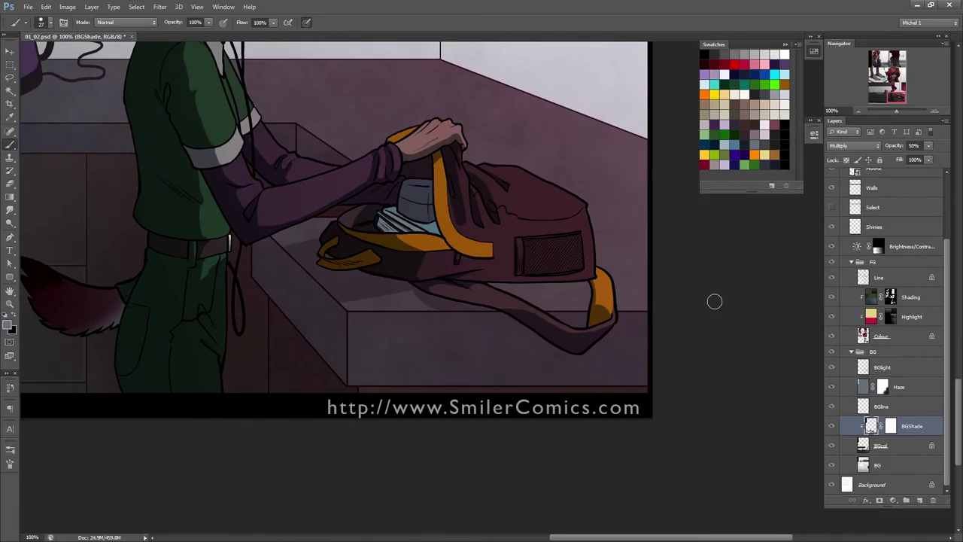
- Select the kitchen window pane and make the BGlight layer active for painting
key(ctrl+minus)
key(ctrl+minus)
scroll(617, 201, up, 4)
ctrl+click(882, 387)
click(903, 367)
right_click(485, 150)
key(Escape)
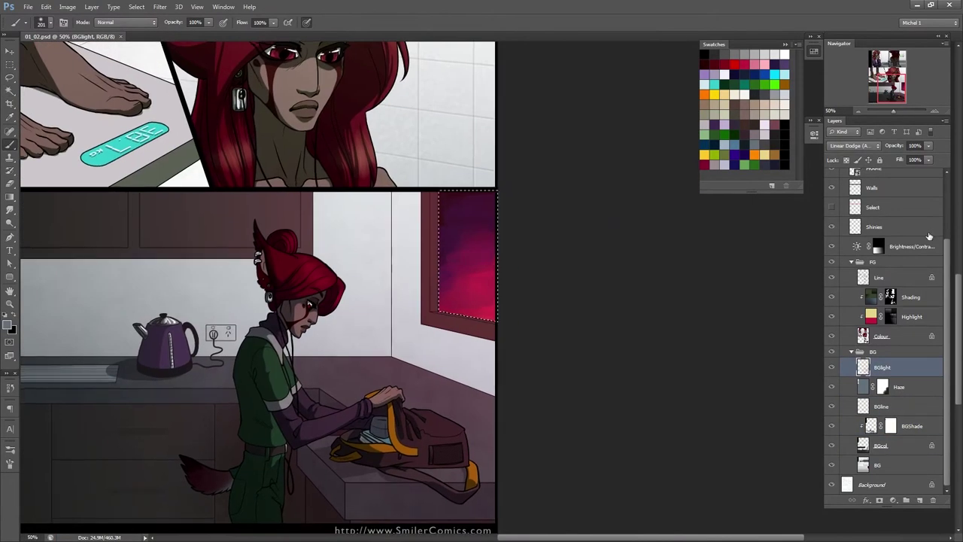
- Try a red glow around the window by enlarging and softening the pane selection, filling it and brushing along the frame
key(ctrl+alt+r)
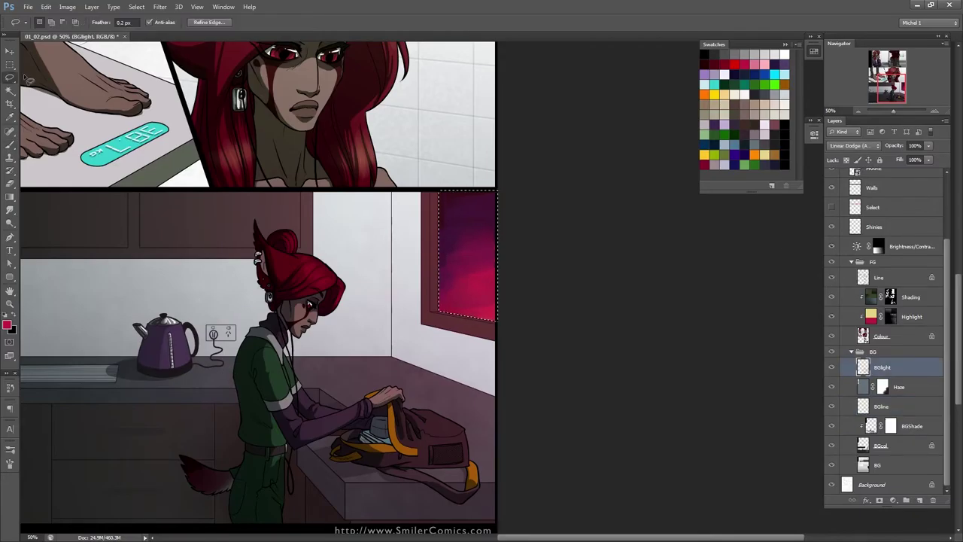
key(Return)
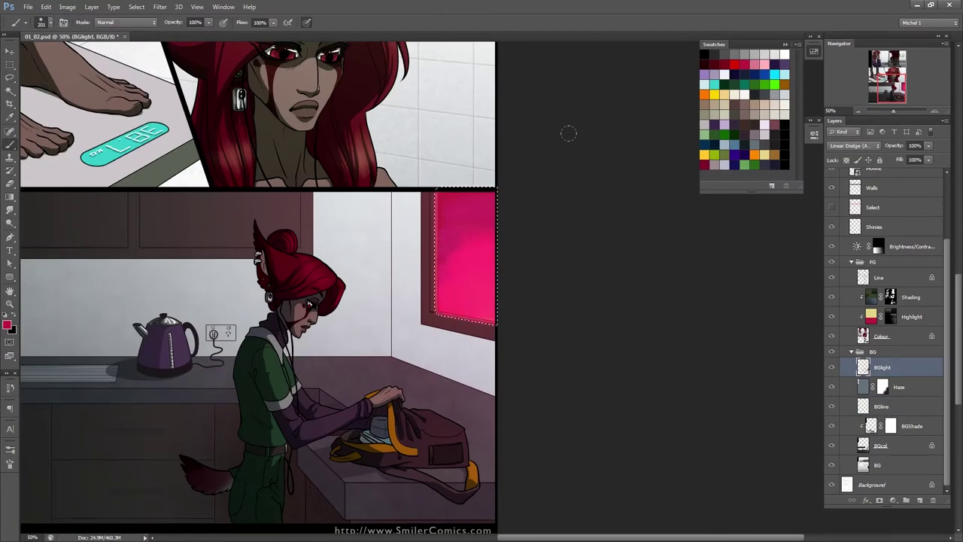
key(b)
key(F5)
key(F5)
key(bracketleft)
key(bracketleft)
key(bracketleft)
key(bracketleft)
key(bracketleft)
key(bracketleft)
key(ctrl+h)
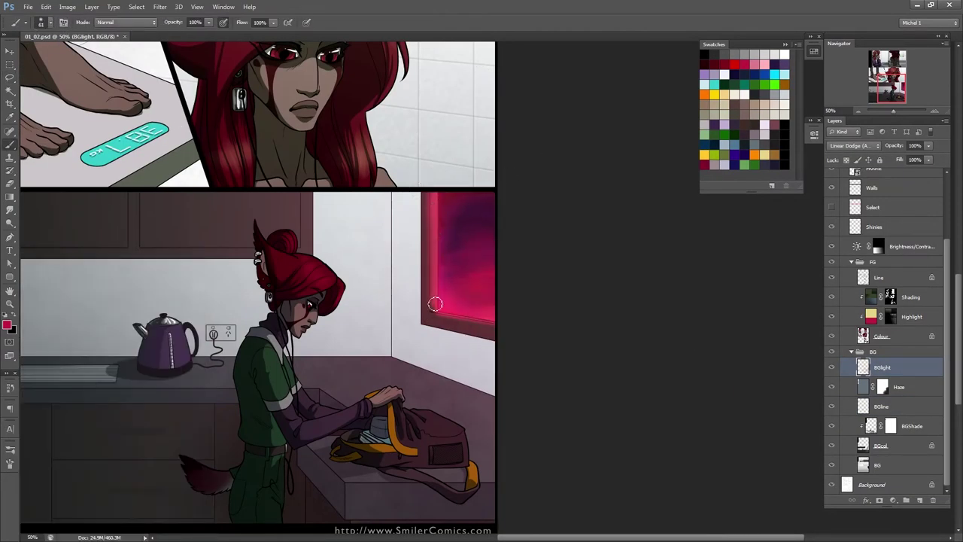
- Try tinting the window glow pale orange with a 484 px Screen brush on the transparency-locked BGlight layer
right_click(536, 296)
right_click(536, 303)
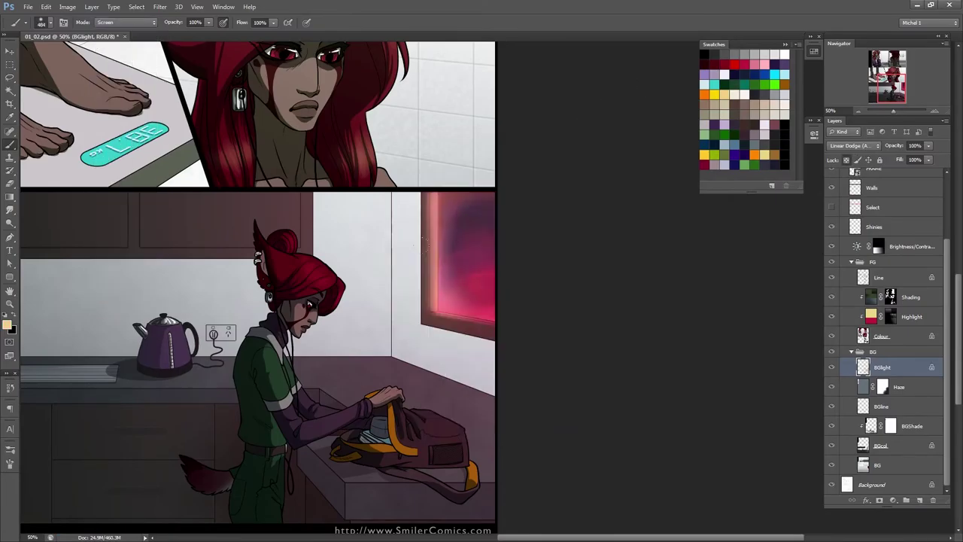
key(ctrl+minus)
key(ctrl+plus)
- Paint diagonal red light streaks across the selected window pane on the BGlight layer
key(F5)
key(F5)
key(ctrl+h)
mouse_move(446, 277)
mouse_down()
mouse_move(463, 245)
mouse_move(500, 256)
mouse_up()
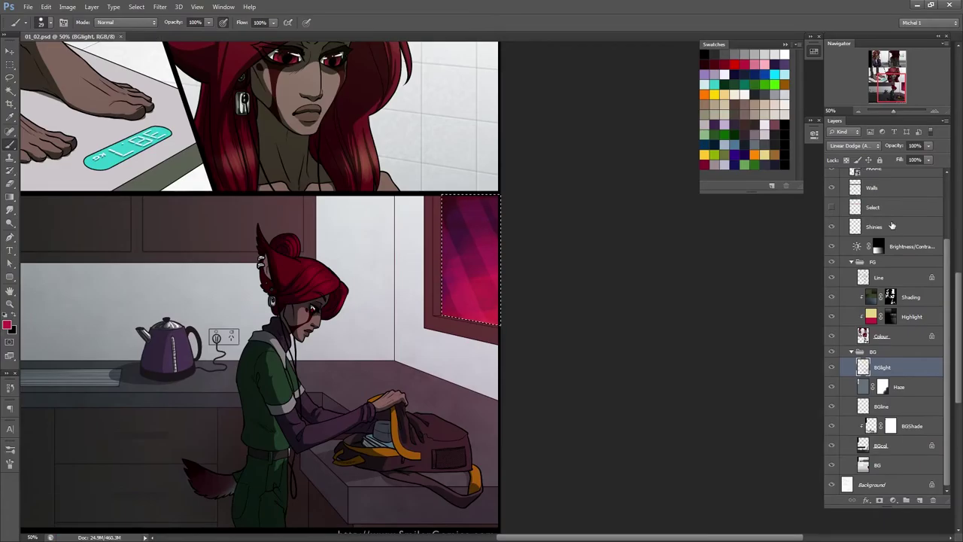
- Hide the Walls and Line layers and select the wall area beside the window on BGline with the Magic Wand
key(ctrl+plus)
key(ctrl+plus)
click(882, 406)
key(ctrl+d)
click(16, 22)
key(Return)
scroll(948, 233, up, 4)
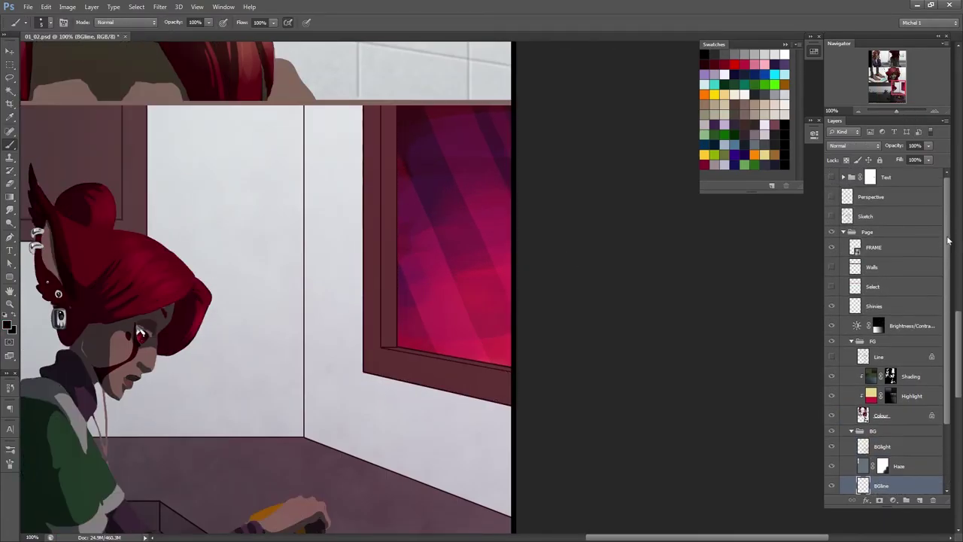
key(w)
click(316, 128)
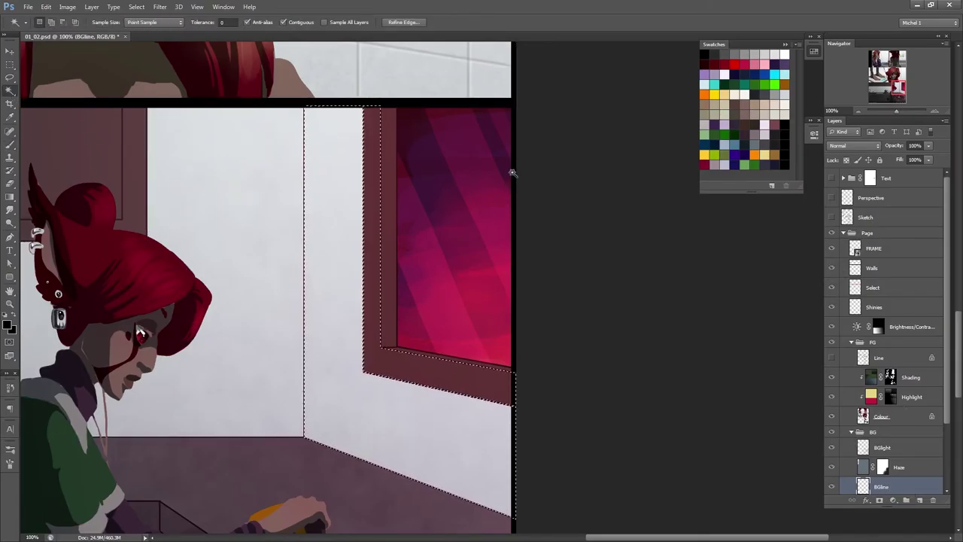
- Deselect the wall area, restore the hidden line layer and return to BGlight
key(ctrl+d)
click(882, 447)
key(ctrl+minus)
key(ctrl+minus)
key(ctrl+minus)
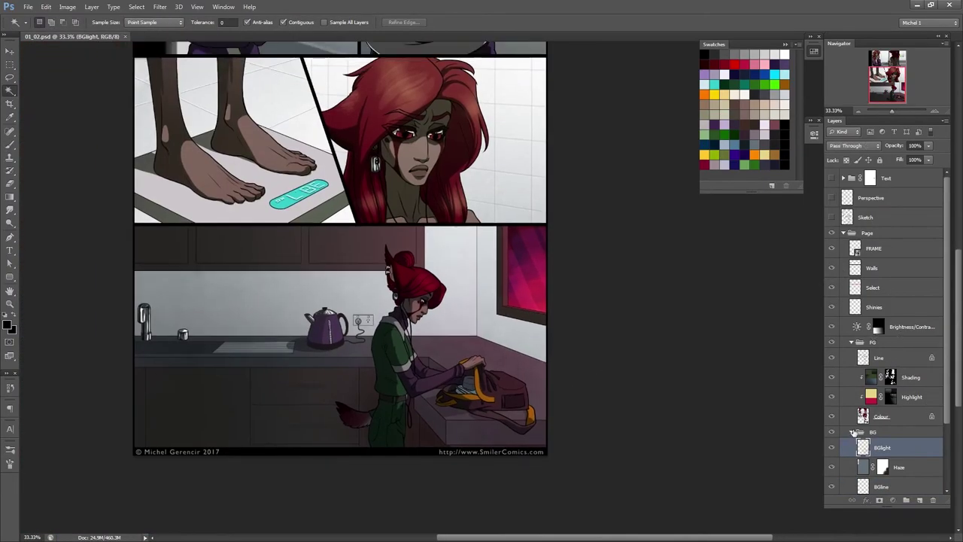
- Collapse the BG group and duplicate the Shading layer as Shading copy
click(853, 432)
click(907, 377)
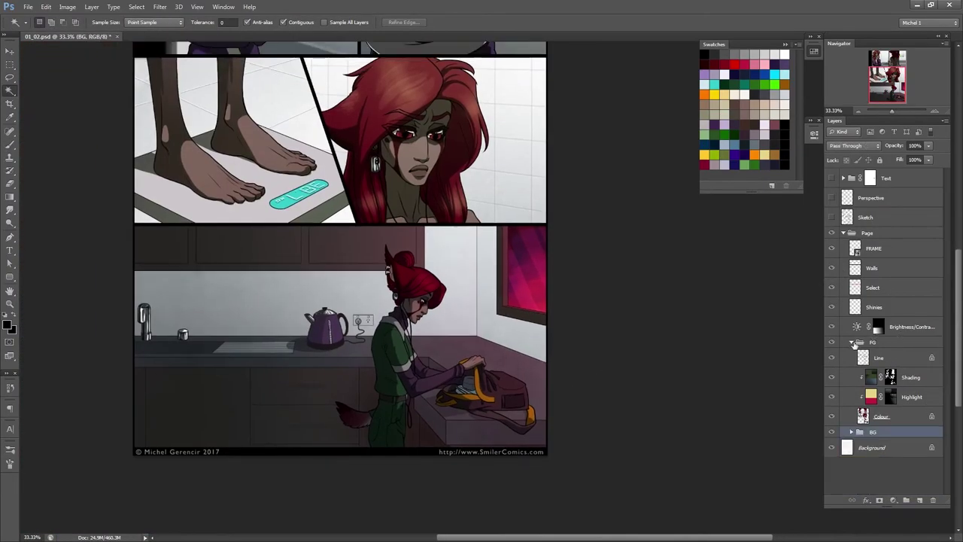
right_click(907, 377)
click(812, 181)
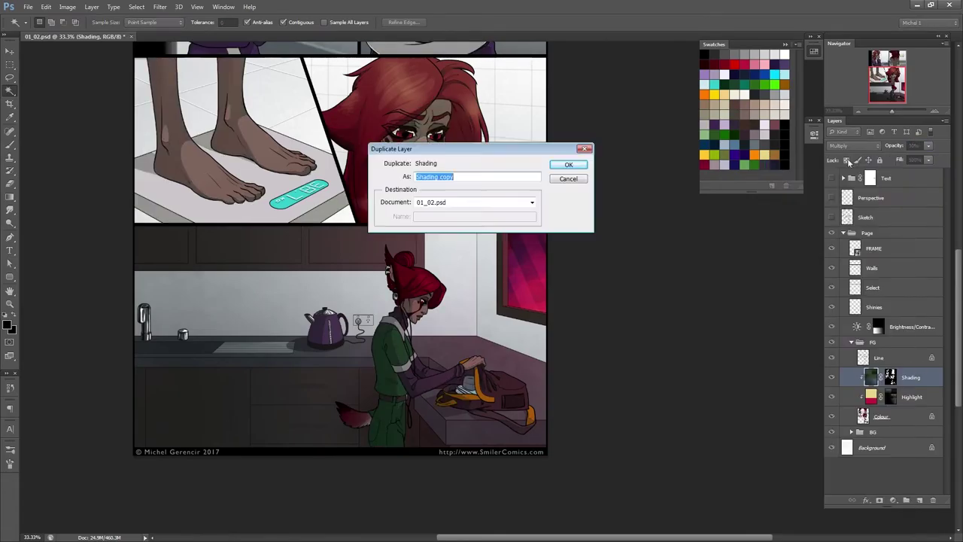
key(Return)
- Select the kitchen panel and apply a filter to the mask of the 30% opacity Shading copy layer
key(m)
scroll(608, 445, up, 5)
scroll(608, 445, down, 5)
drag(190, 237, 277, 285)
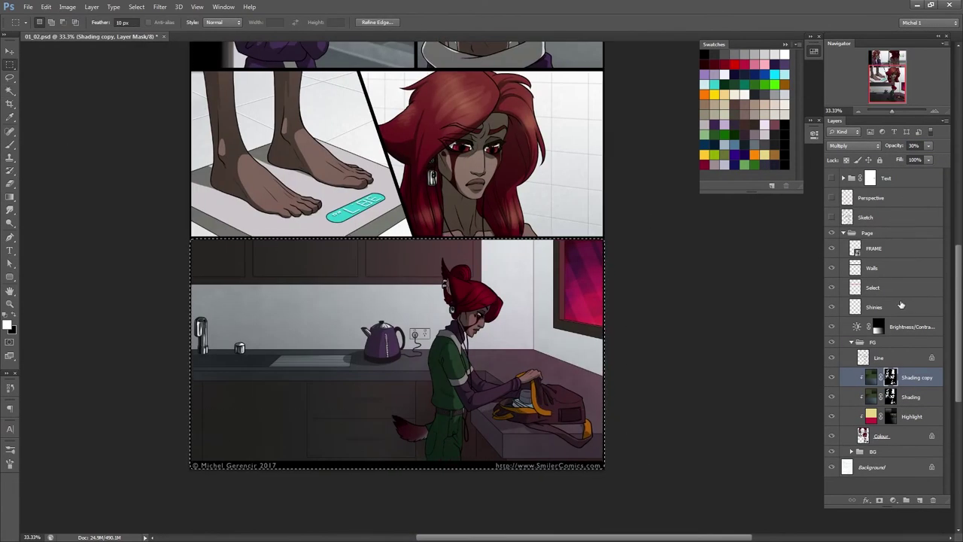
key(ctrl+plus)
key(ctrl+plus)
click(159, 7)
click(316, 210)
drag(126, 287, 132, 293)
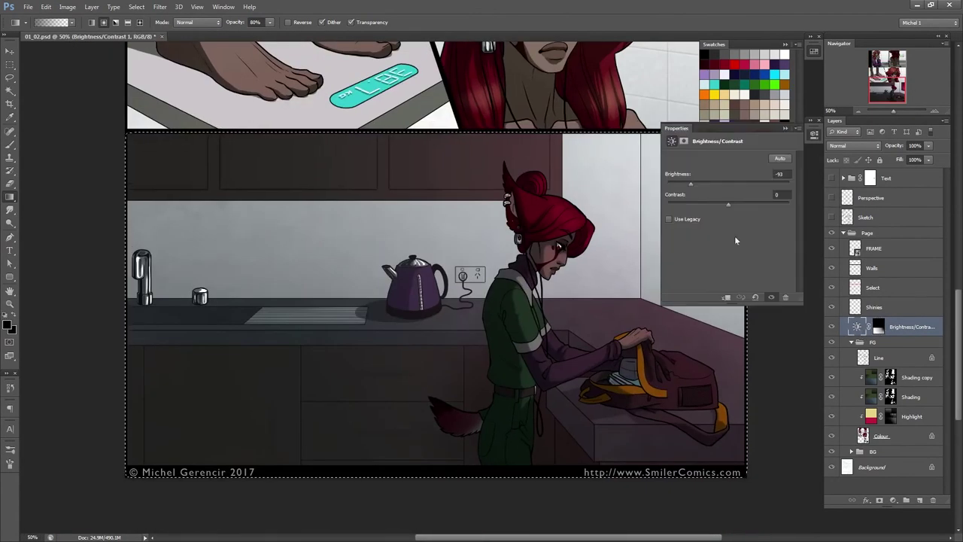
- Lower the Brightness/Contrast layer's brightness, brush its mask black over the window outside the figure and deselect
drag(700, 174, 677, 174)
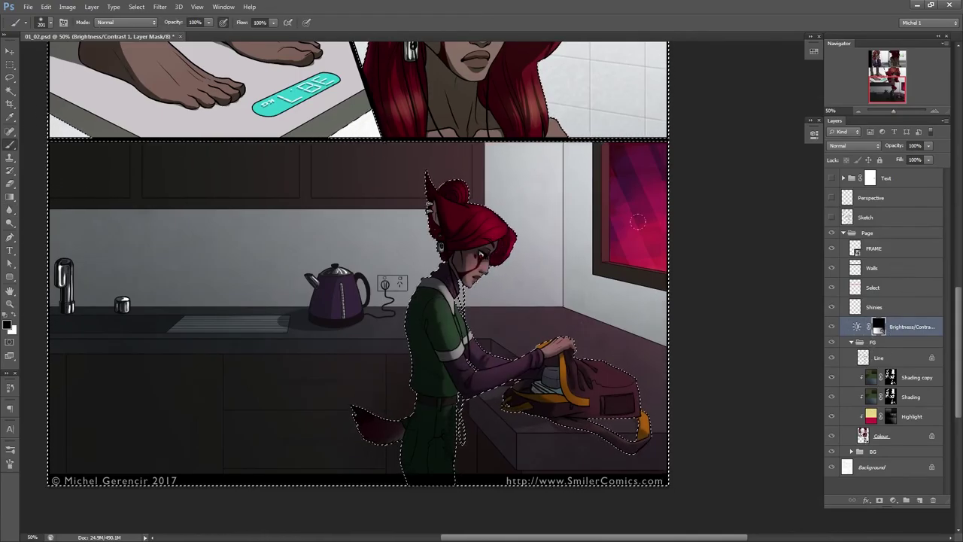
key(ctrl+d)
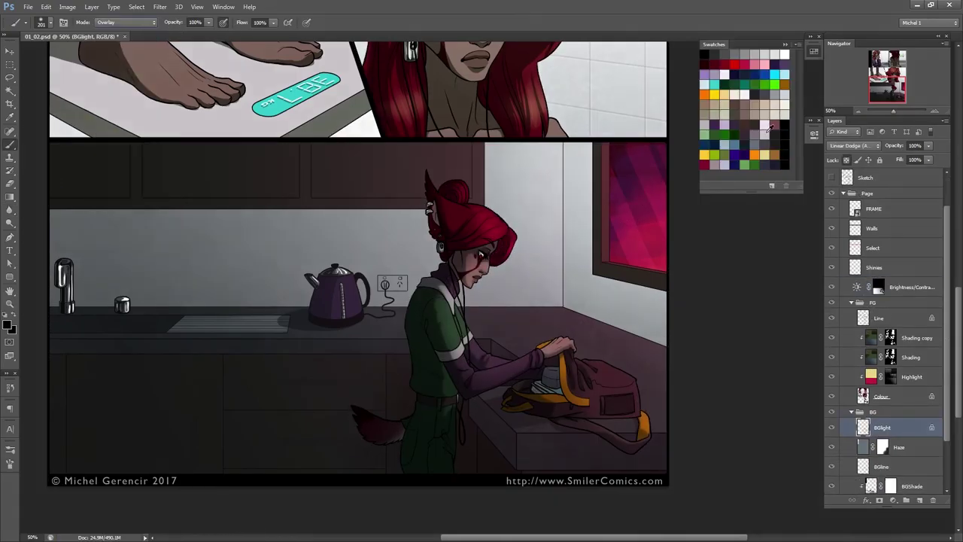